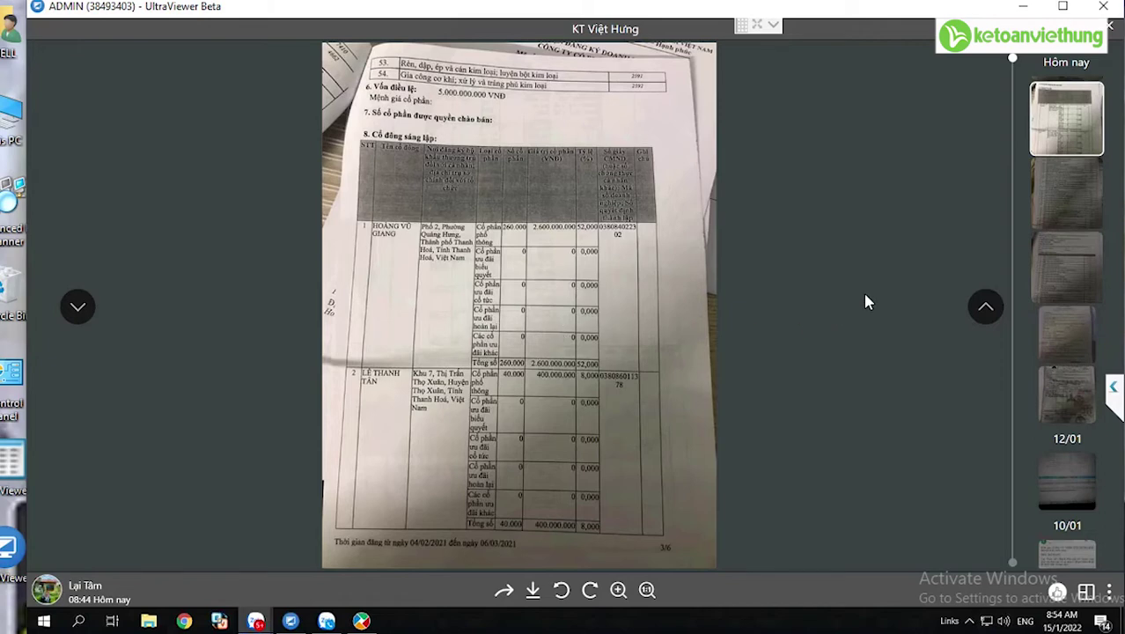
- Review the registration pages, ending on page 3 (first shareholder: 260.000 shares, 2.600.000.000 VND), then switch to MISA
click(1058, 170)
click(1068, 238)
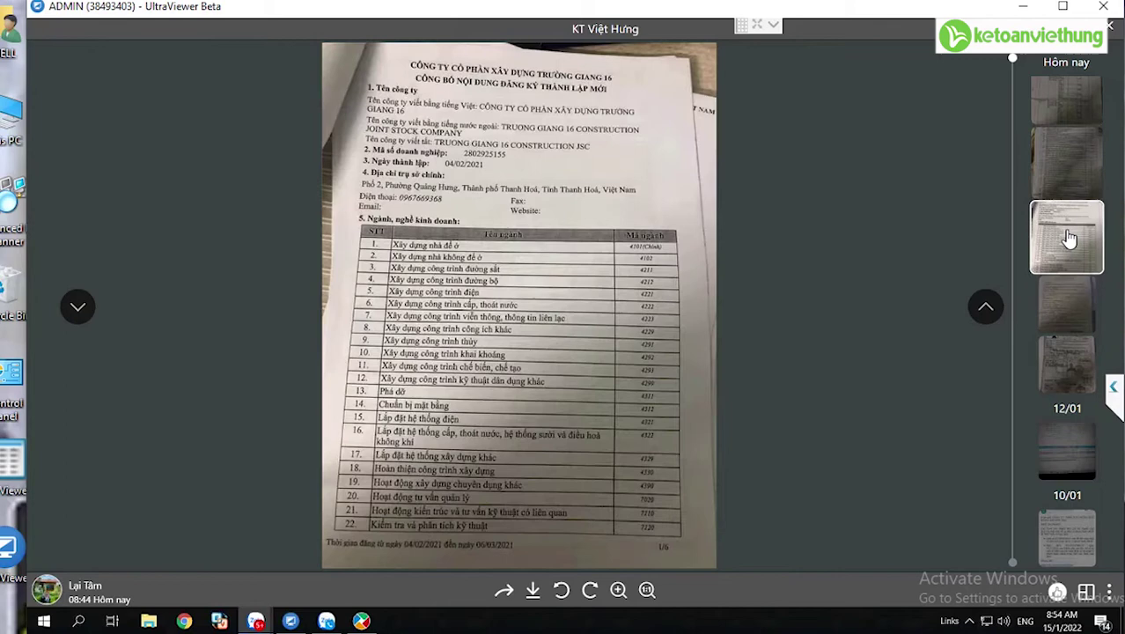
click(1066, 113)
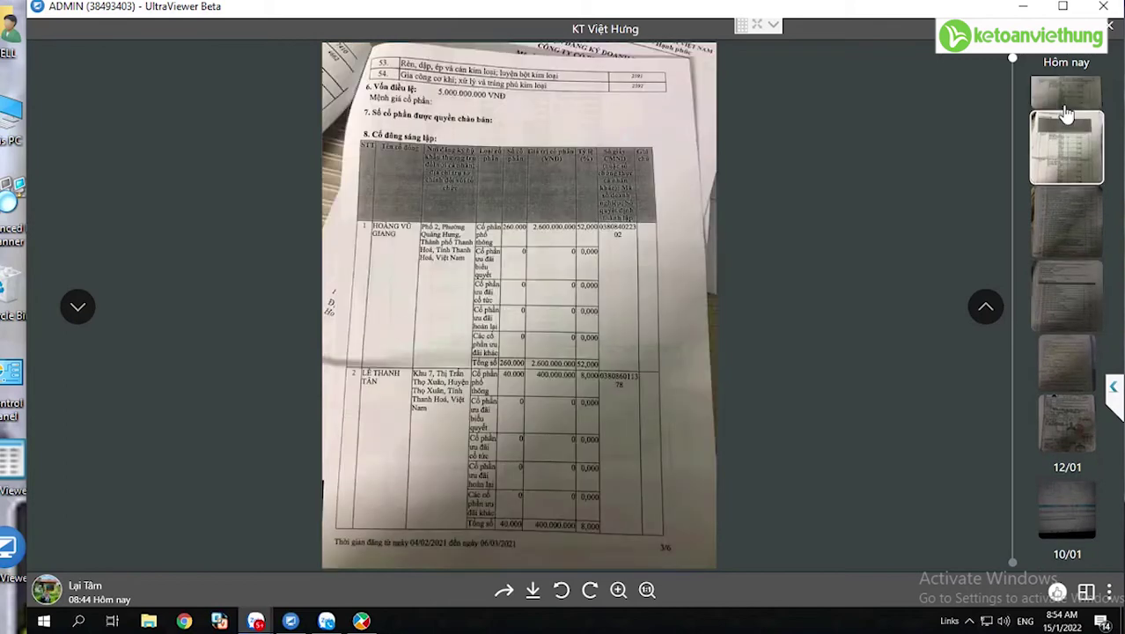
click(1062, 93)
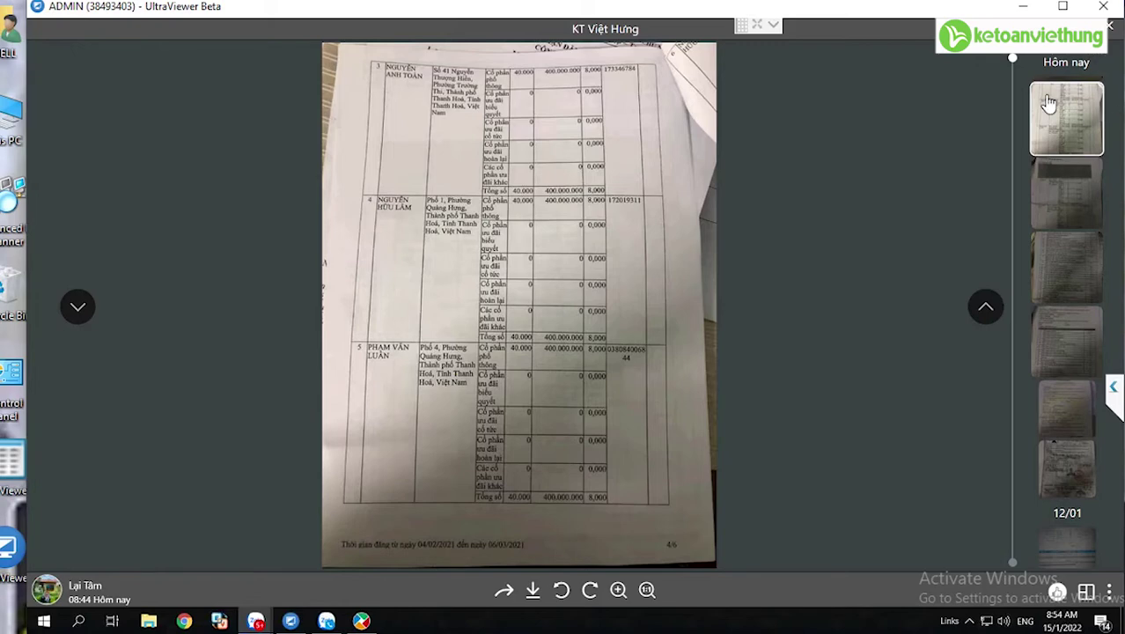
scroll(1050, 97, up, 1)
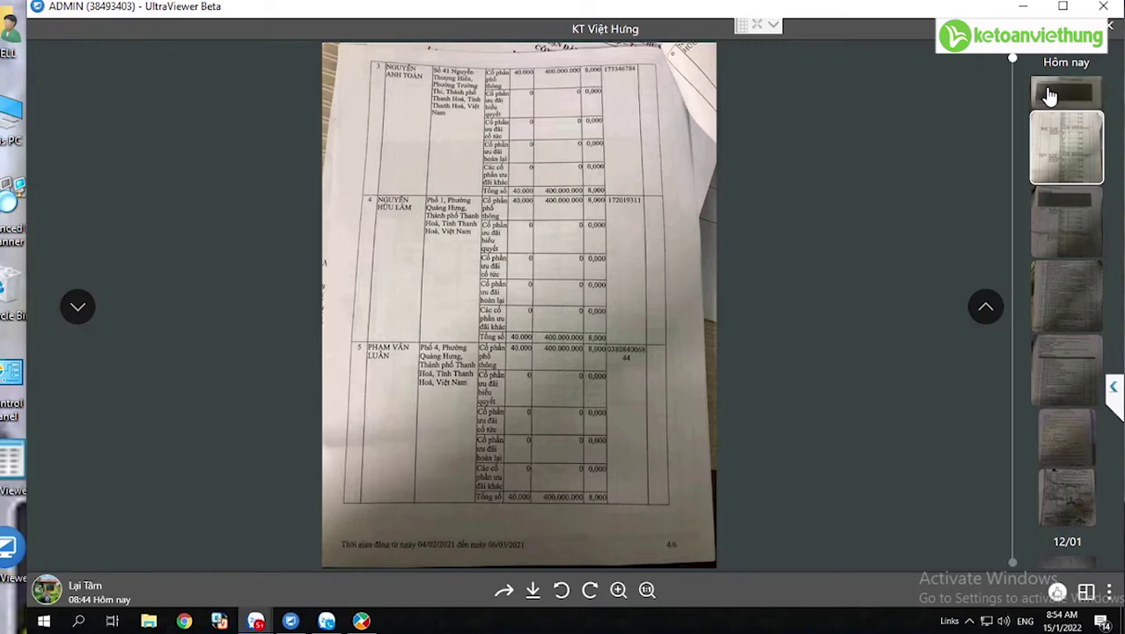
click(1049, 95)
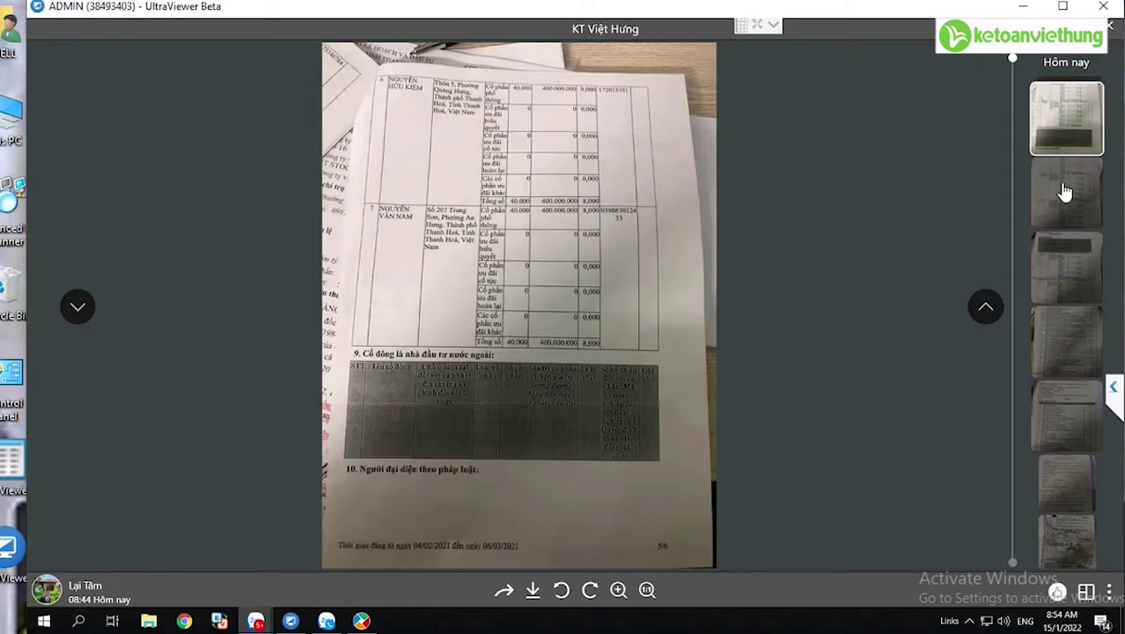
click(1061, 264)
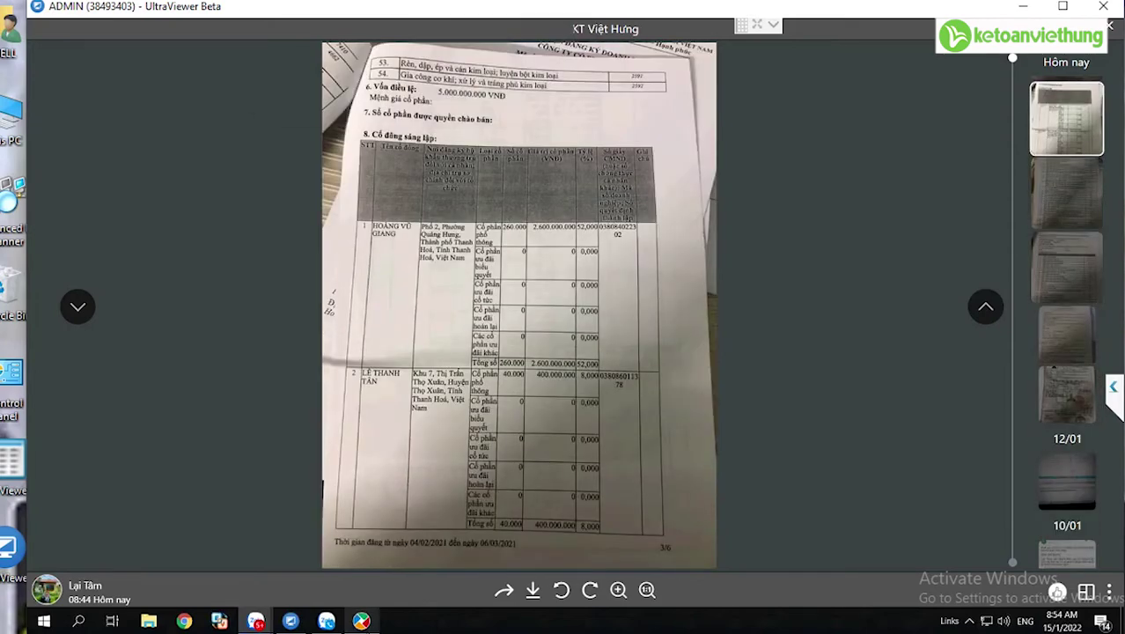
click(361, 621)
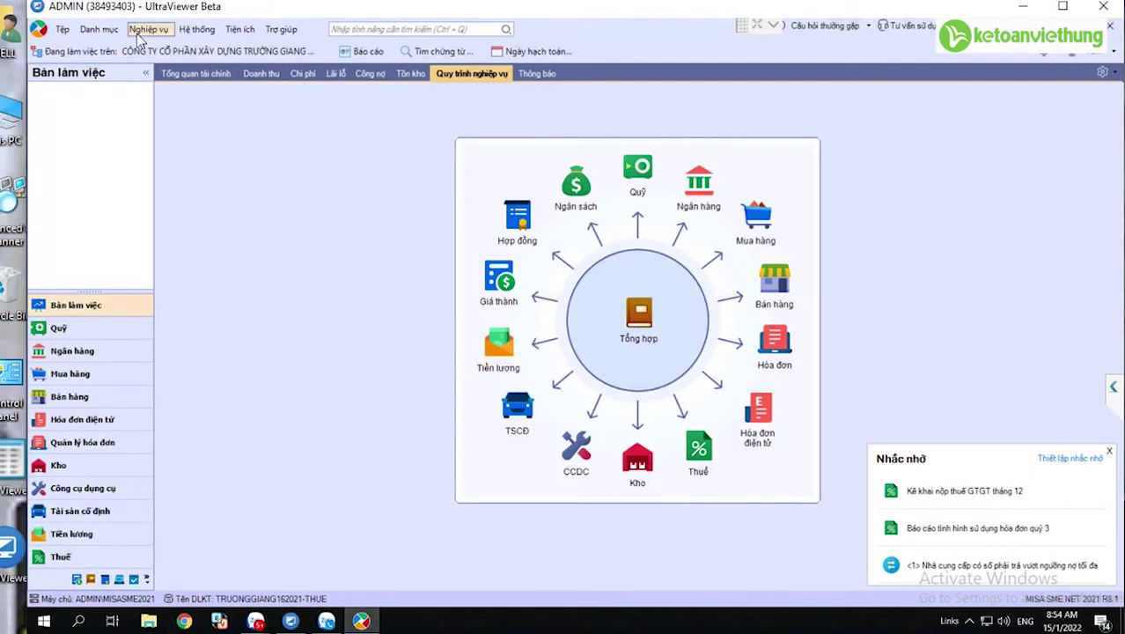
- Open the Cơ cấu tổ chức list from the Danh mục menu
click(101, 30)
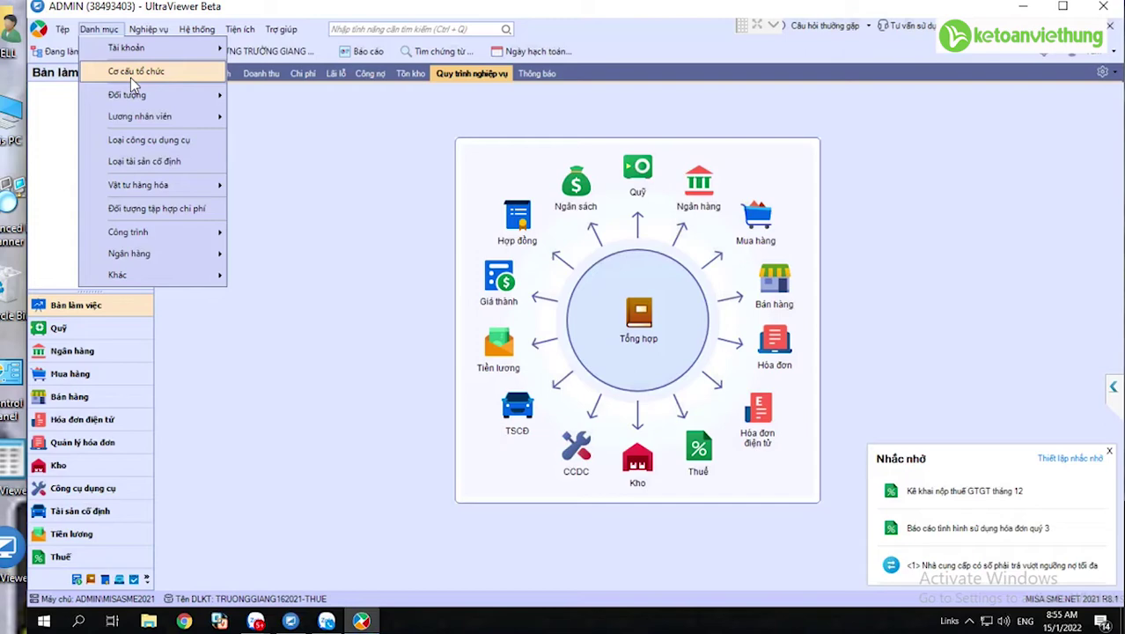
click(130, 77)
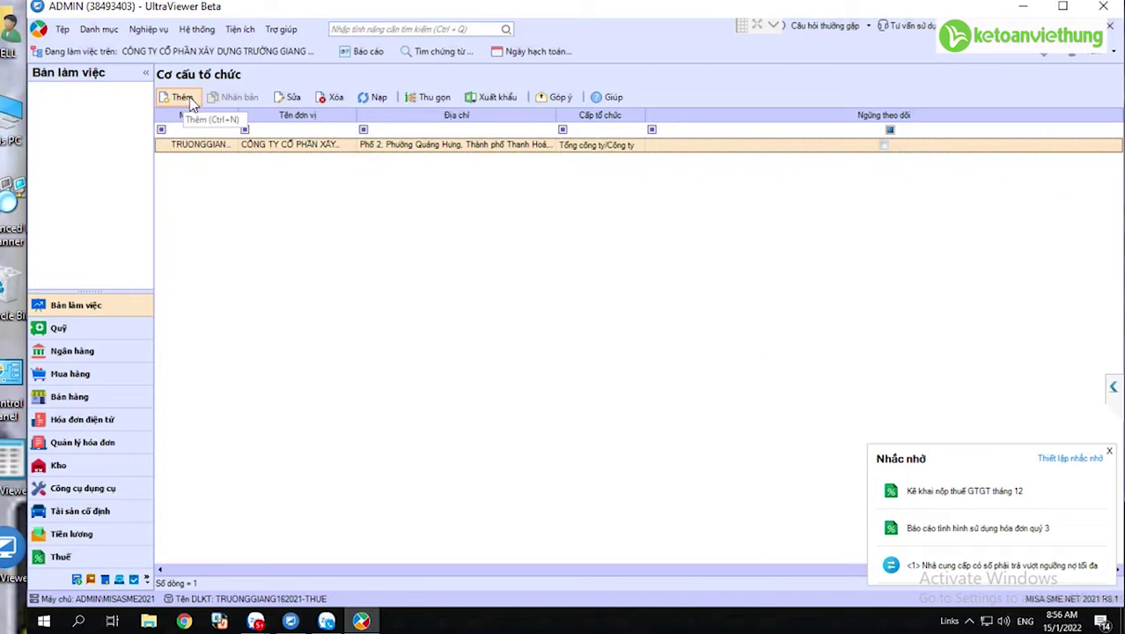
- Add unit BPQL named 'Bộ phận quản lý hành chính (VP)' and save & add another
click(183, 98)
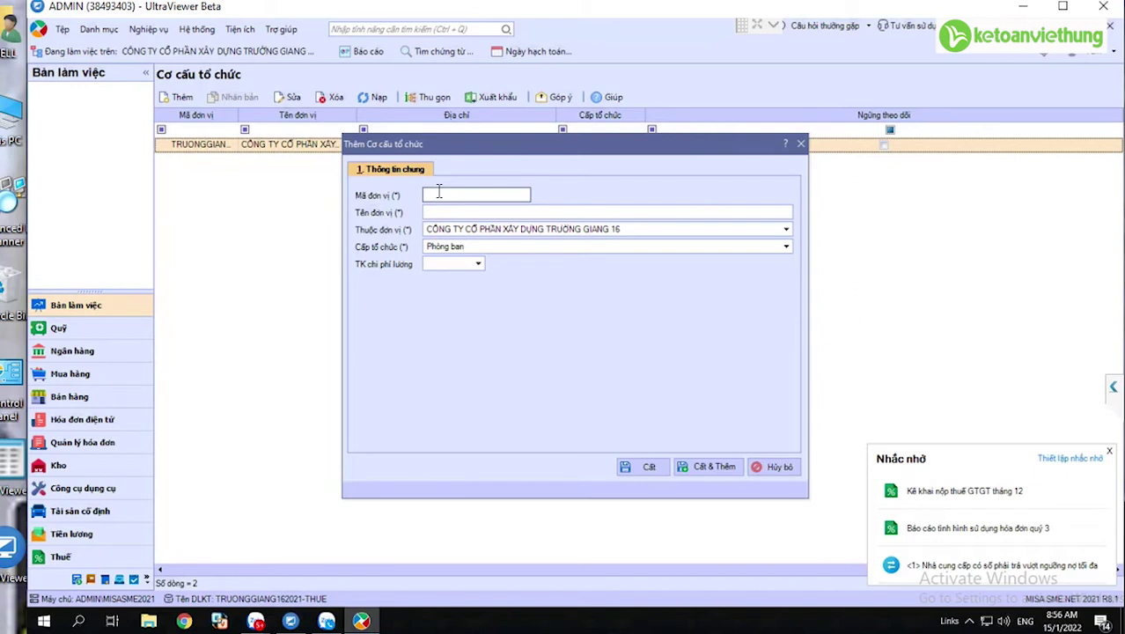
text(BPQL)
click(445, 214)
text(Bo)
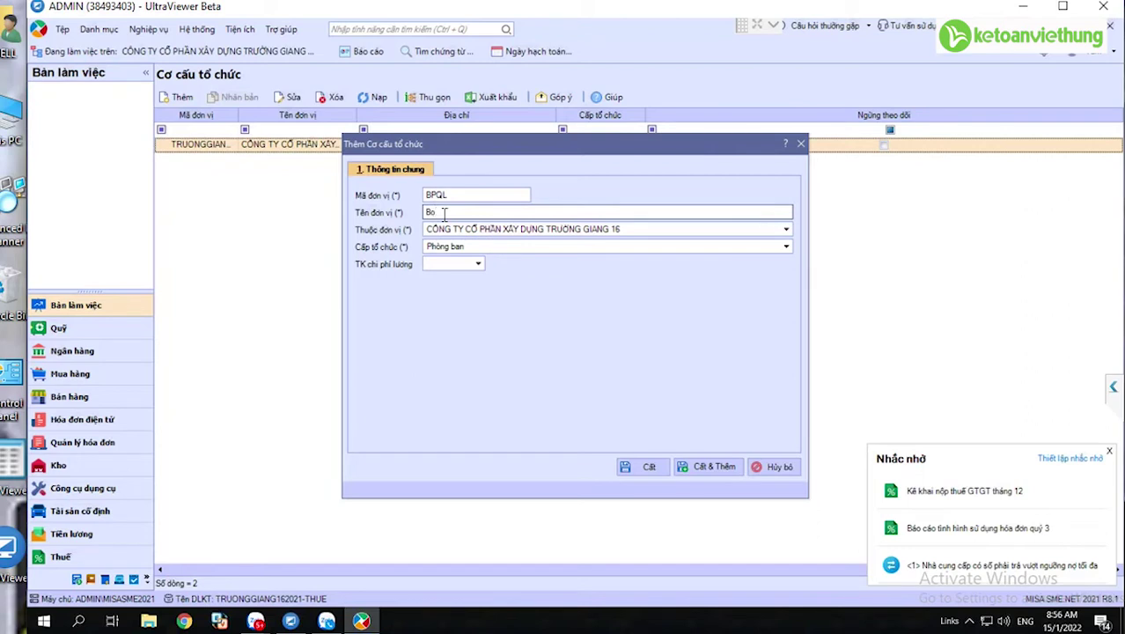
key(BackSpace)
key(BackSpace)
text(Bộ phận quản lý hành chính (VP)
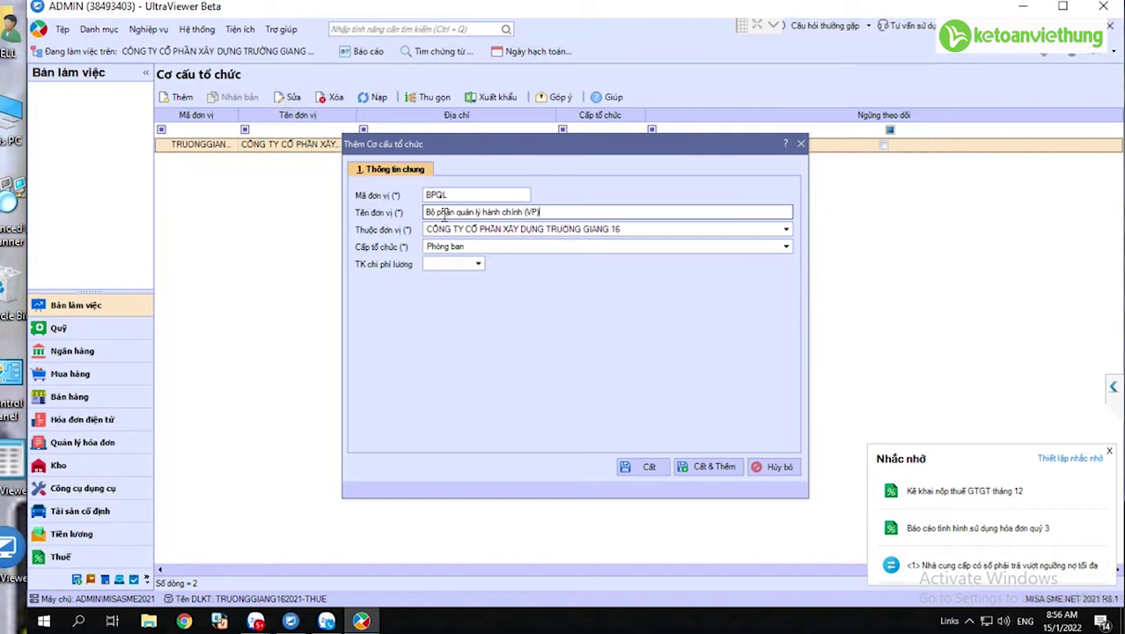
click(705, 471)
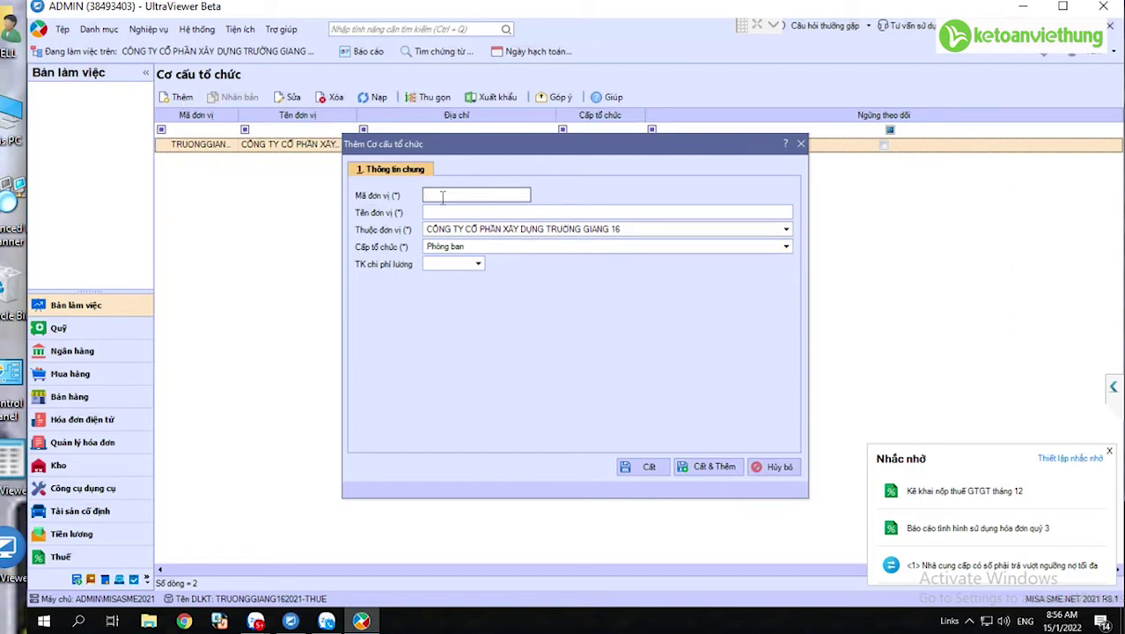
- Add unit DVVT named 'Bộ phận dịch vụ vận tải' and save it
text(AT)
key(BackSpace)
key(BackSpace)
text(dvv)
key(BackSpace)
key(BackSpace)
key(BackSpace)
text(dvd)
key(BackSpace)
key(BackSpace)
key(BackSpace)
text(DVVT)
key(Tab)
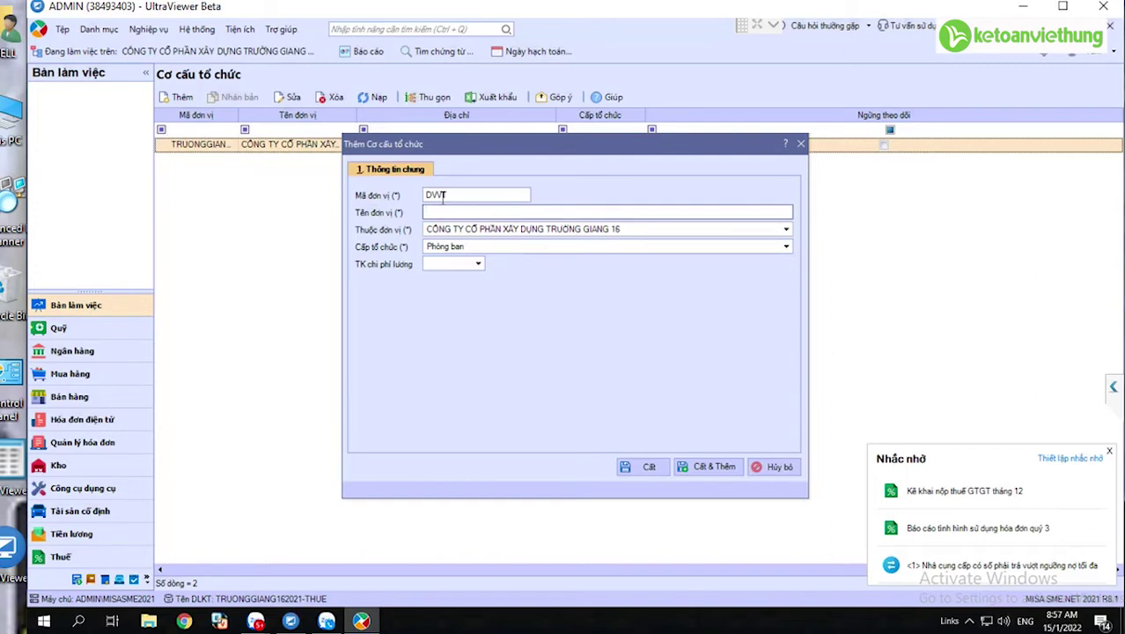
text(Bộ phận duc)
key(BackSpace)
key(BackSpace)
text(ịch vụ vận tải)
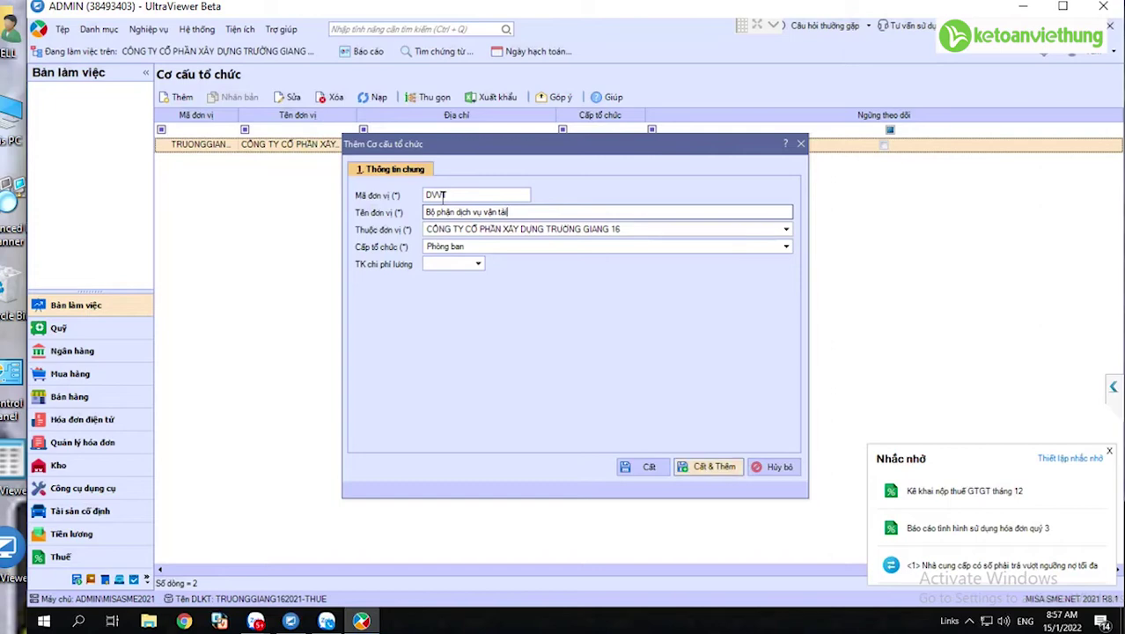
key(Return)
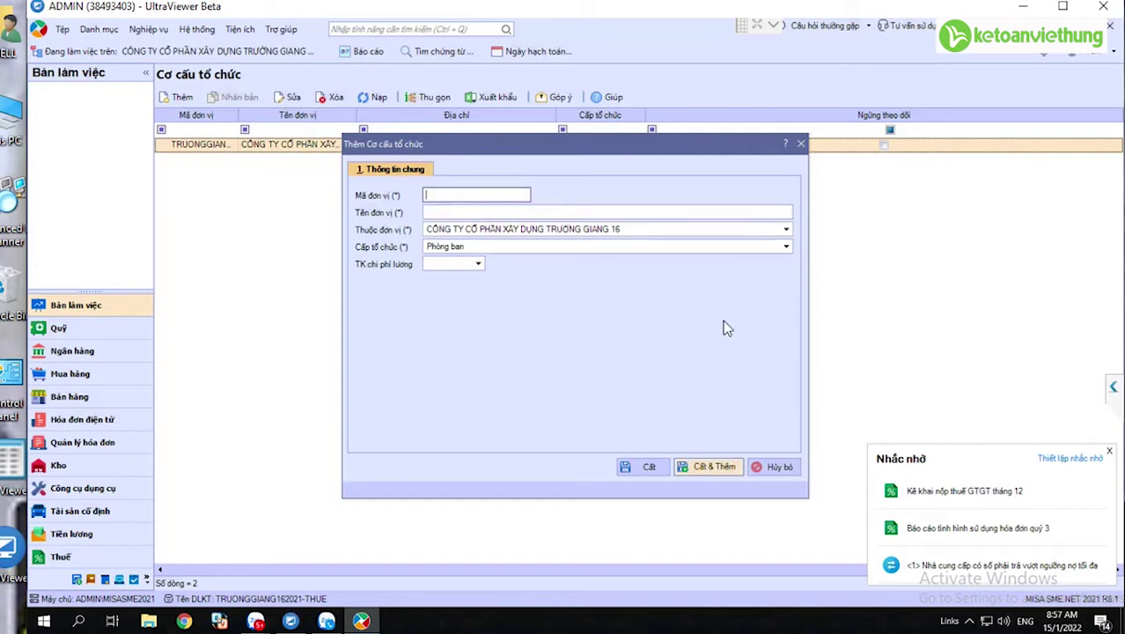
- Close the new-unit form and check the company unit's details without changing anything
click(776, 469)
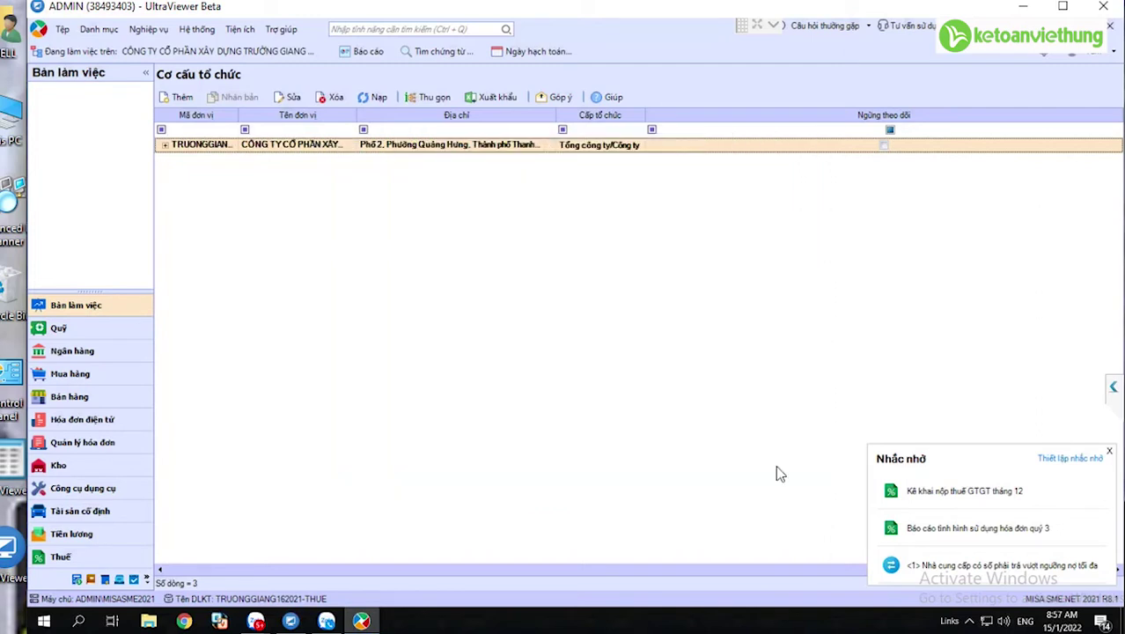
double_click(286, 145)
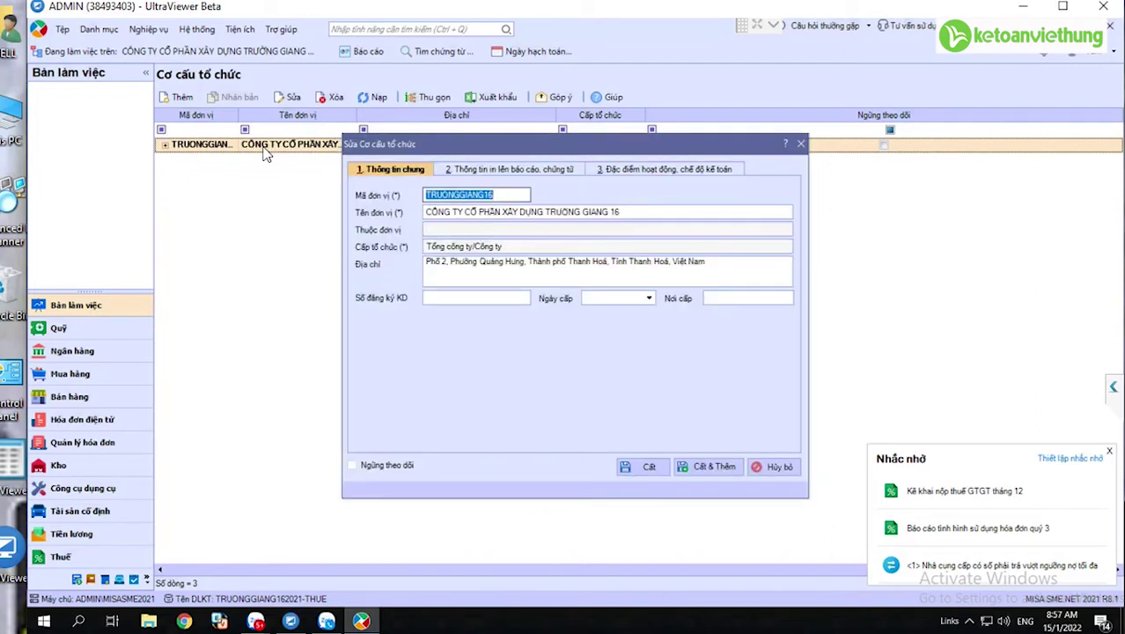
click(783, 469)
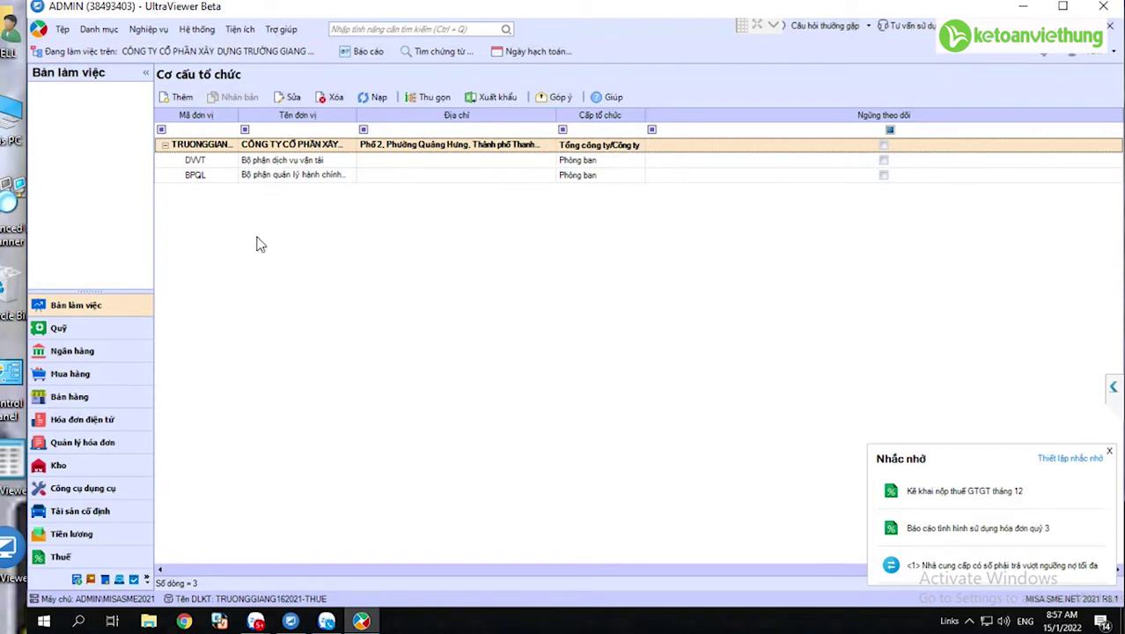
- Open the empty Nhân viên list through Danh mục > Đối tượng
click(91, 33)
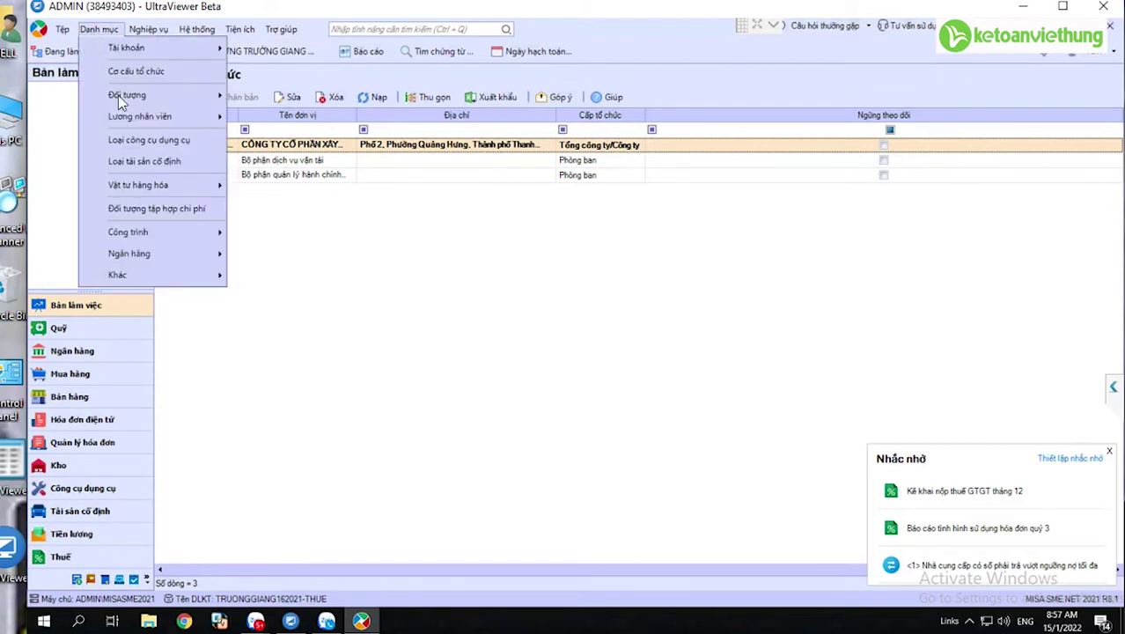
mouse_move(121, 97)
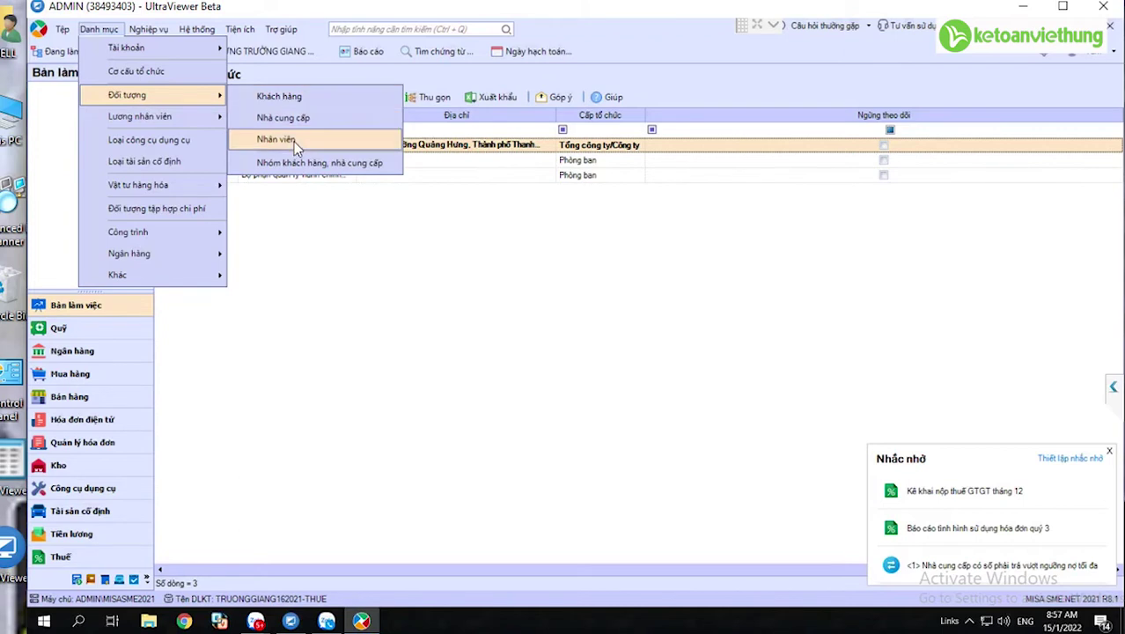
key(Up)
key(Up)
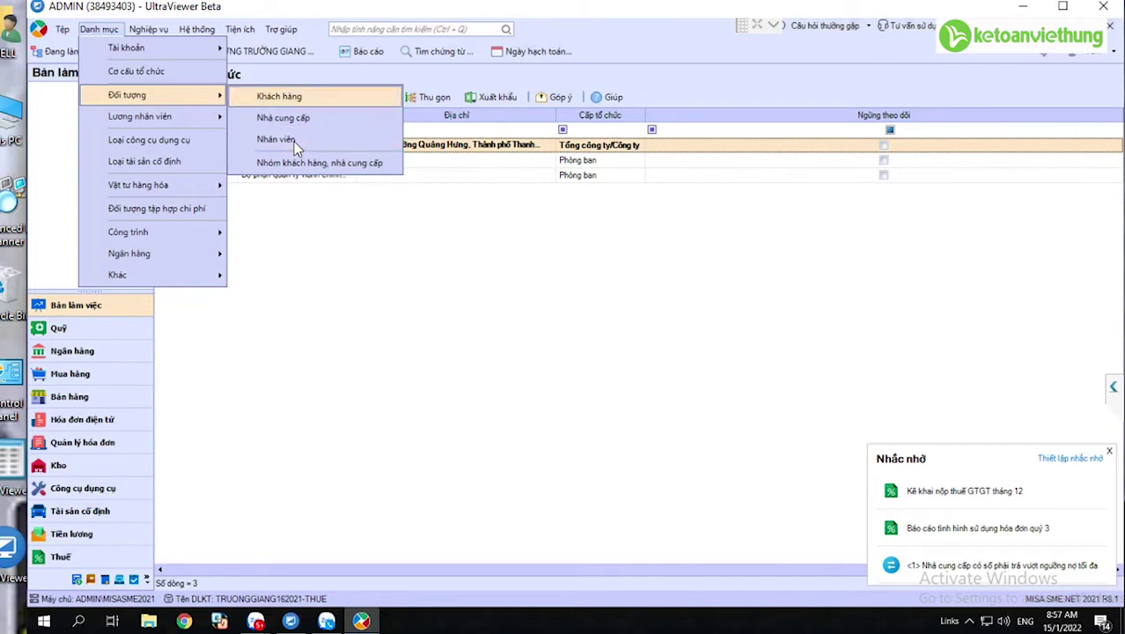
key(Down)
key(Down)
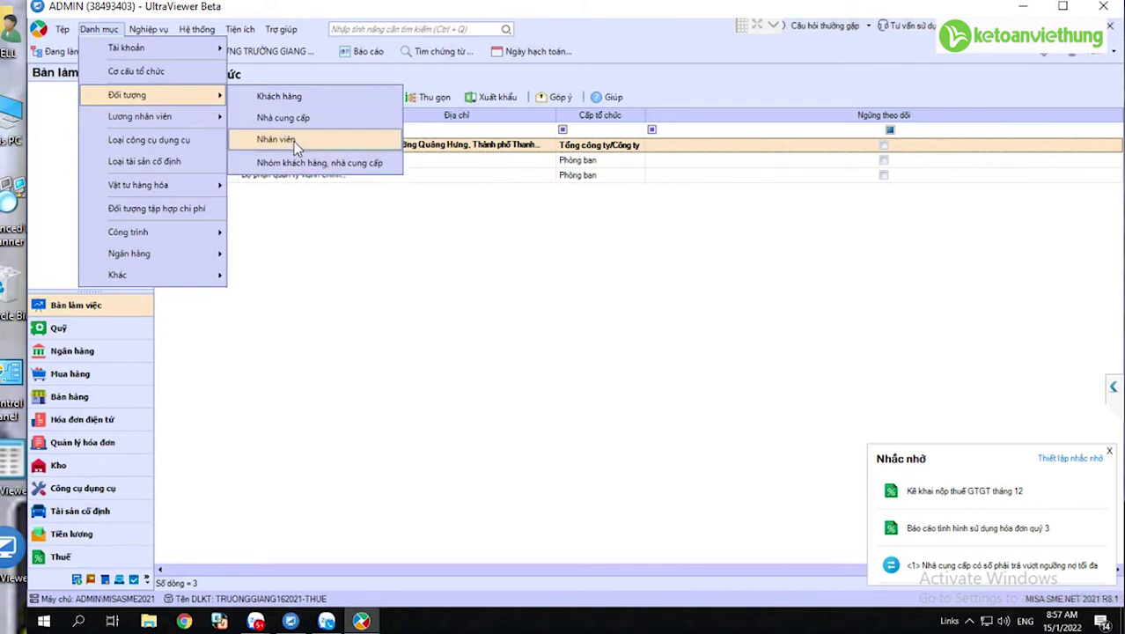
click(297, 146)
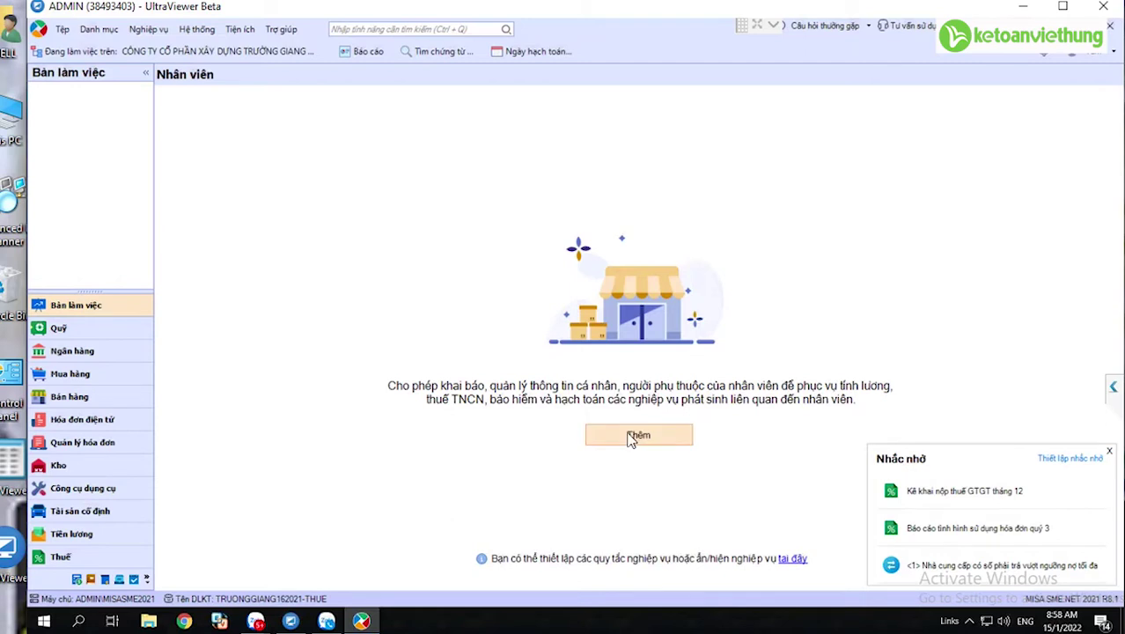
click(98, 29)
mouse_move(176, 101)
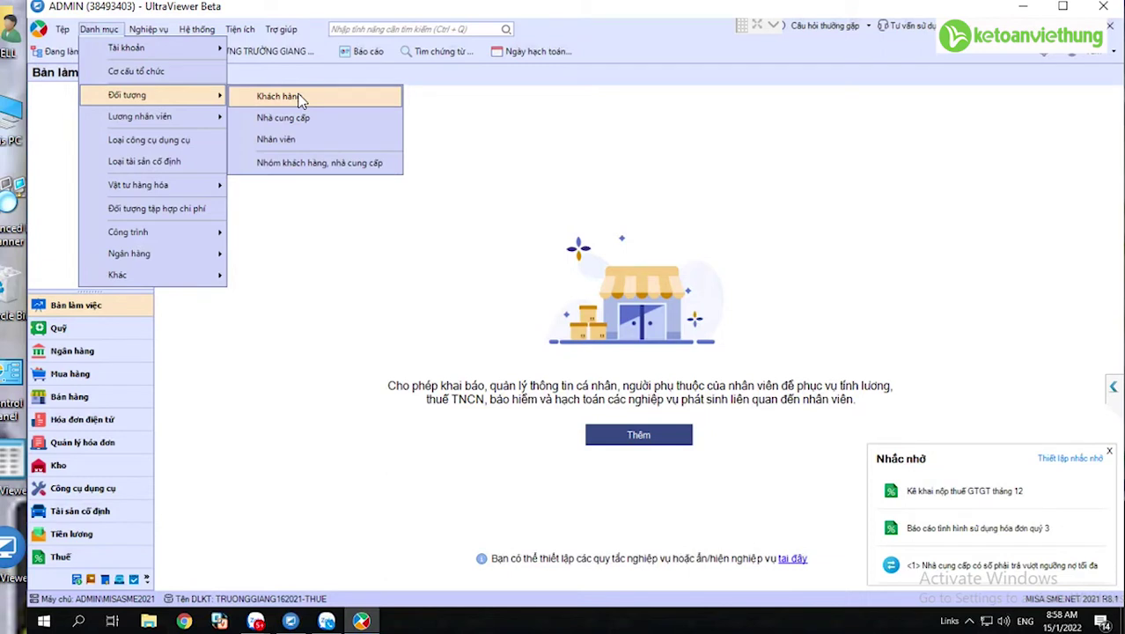
click(277, 140)
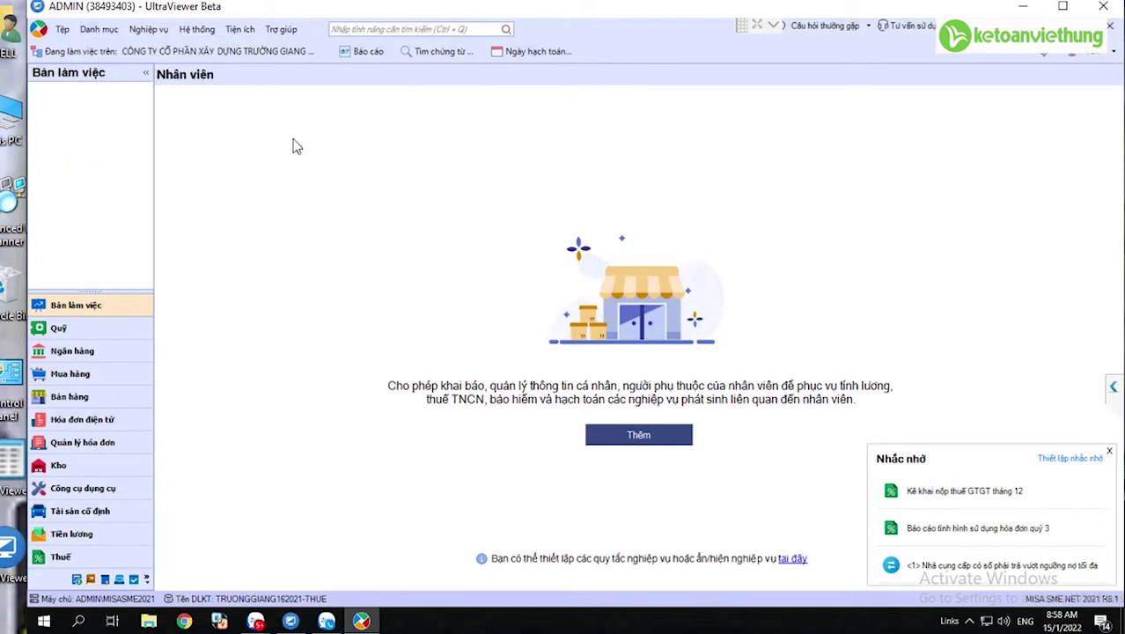
- Start new employee NV00001, entering the employee's full name and the job title giám đốc
click(636, 445)
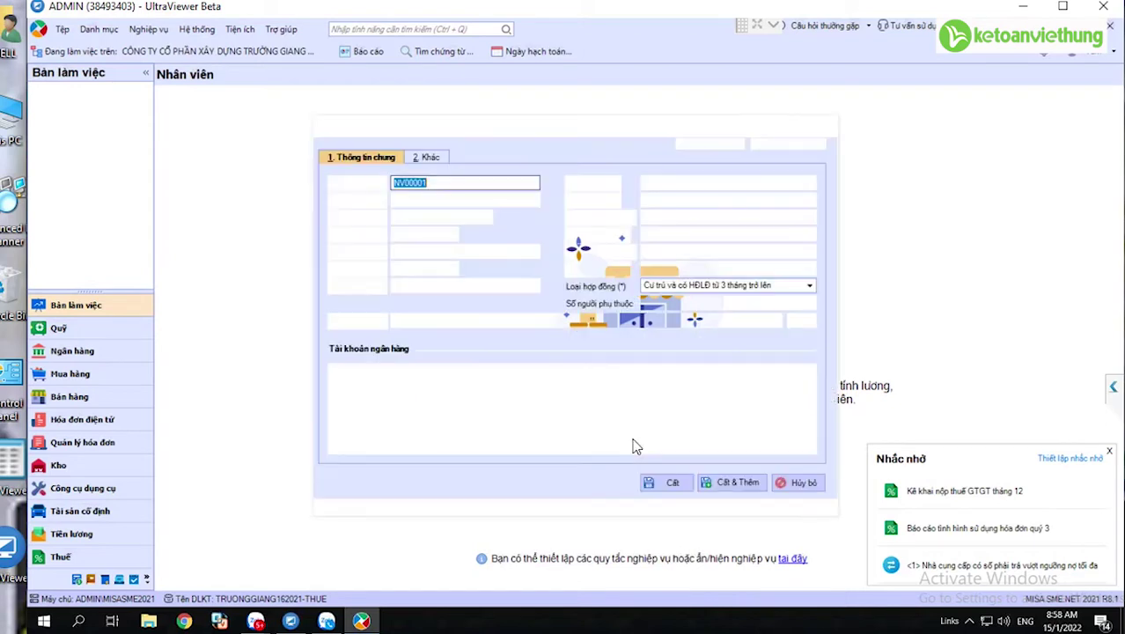
click(437, 183)
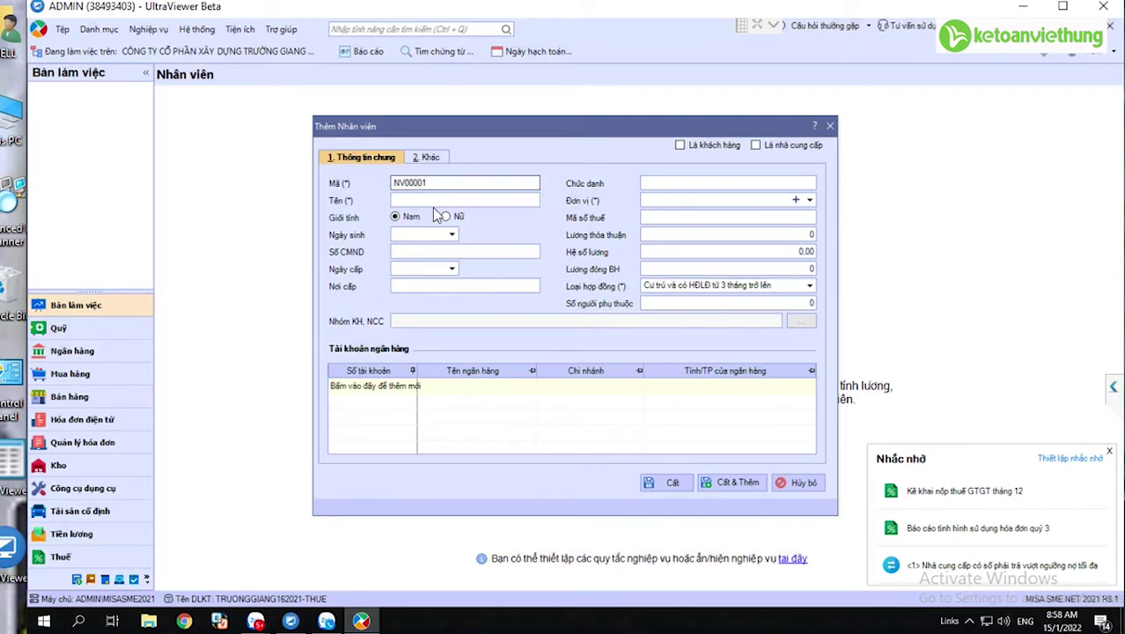
click(419, 201)
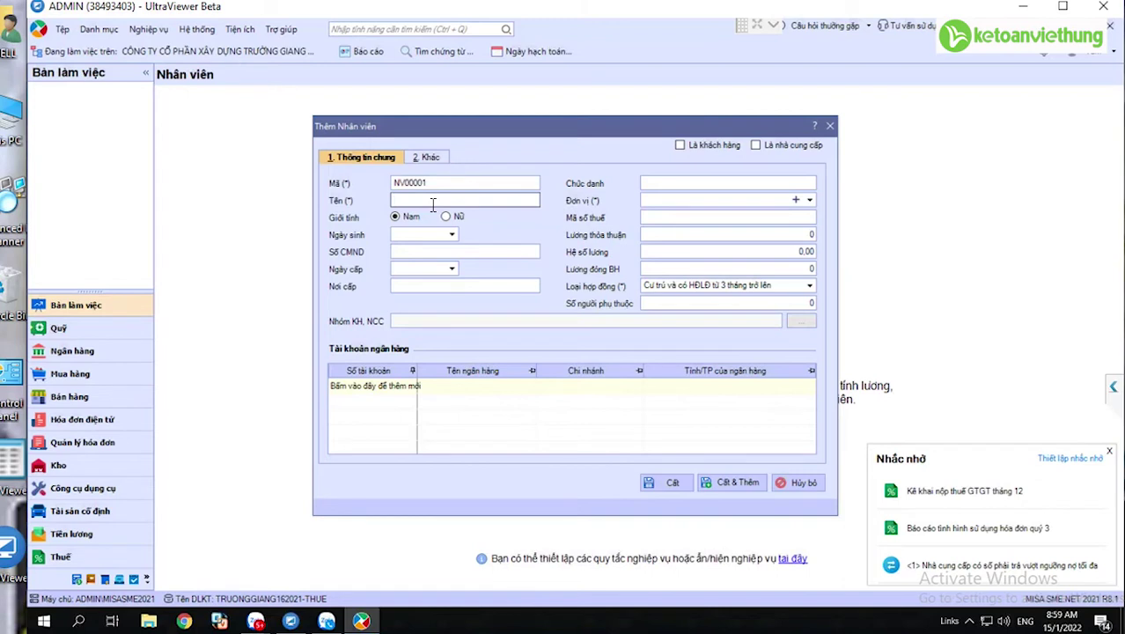
click(697, 186)
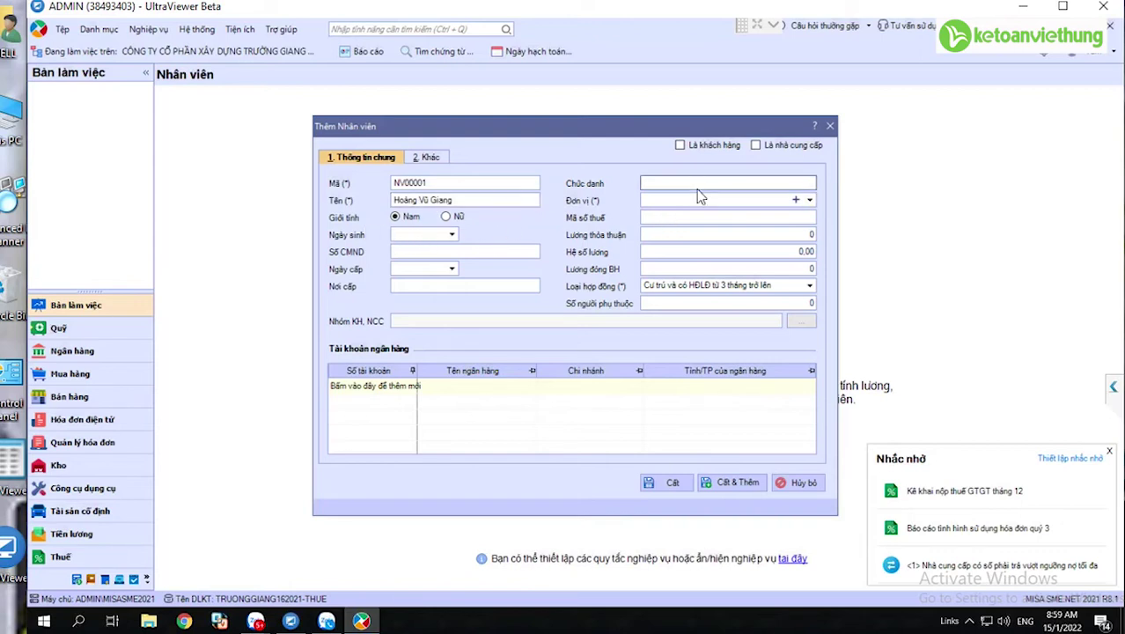
text(Giam)
key(BackSpace)
key(BackSpace)
key(BackSpace)
key(BackSpace)
text(giám đốc)
- Capitalise the title to 'Giám đốc', assign unit BPQL, and save & add another employee
click(810, 205)
text(G)
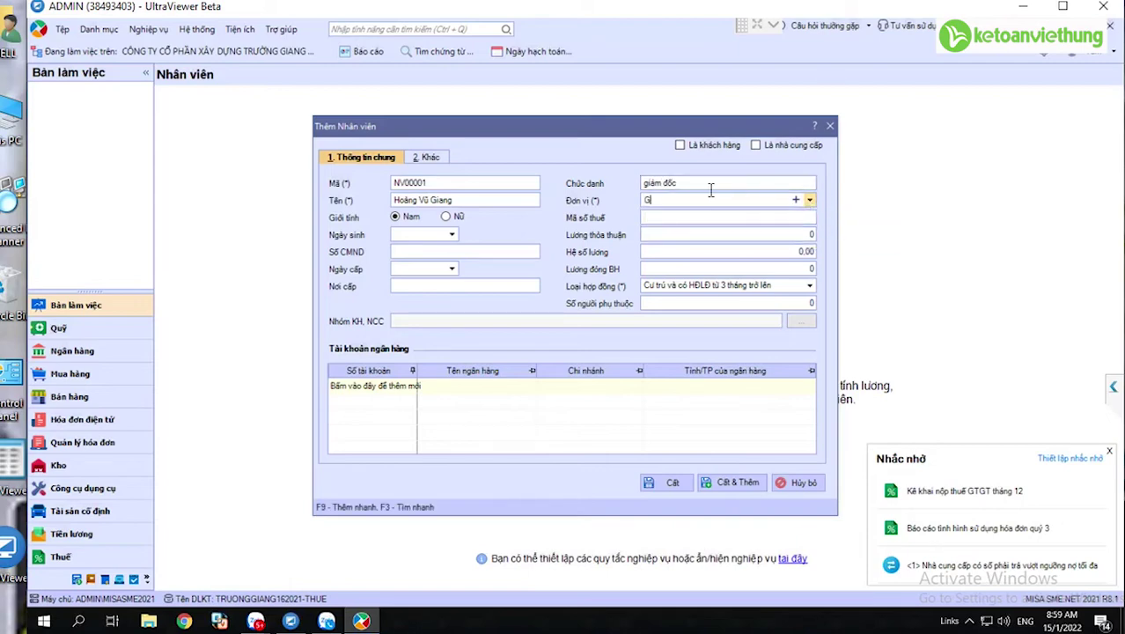
click(652, 185)
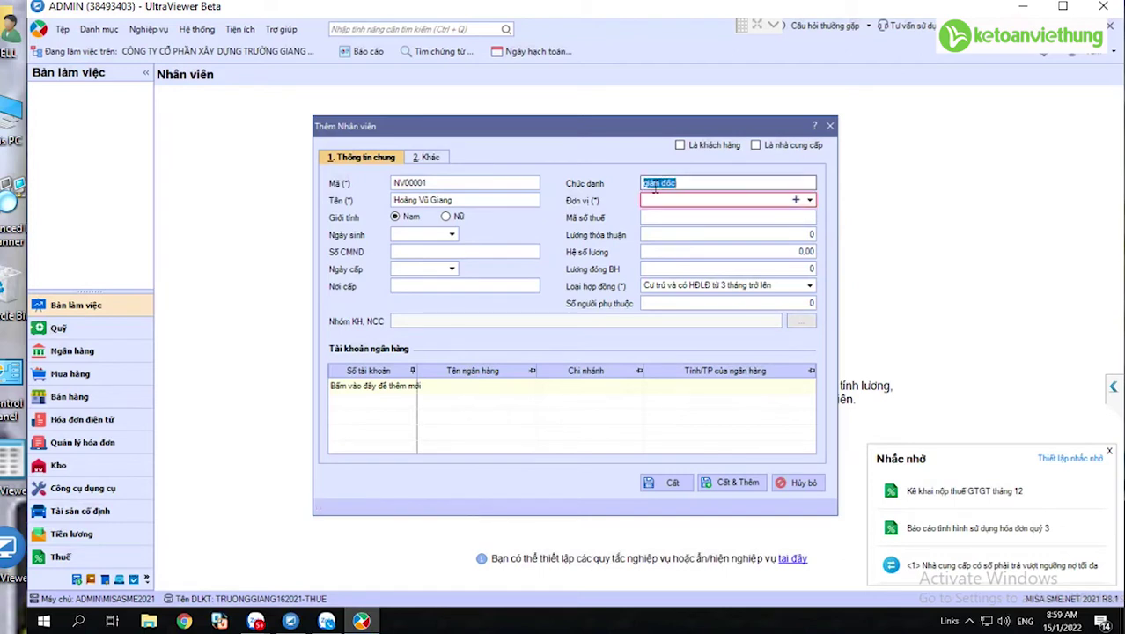
click(655, 185)
key(BackSpace)
text(G)
click(810, 200)
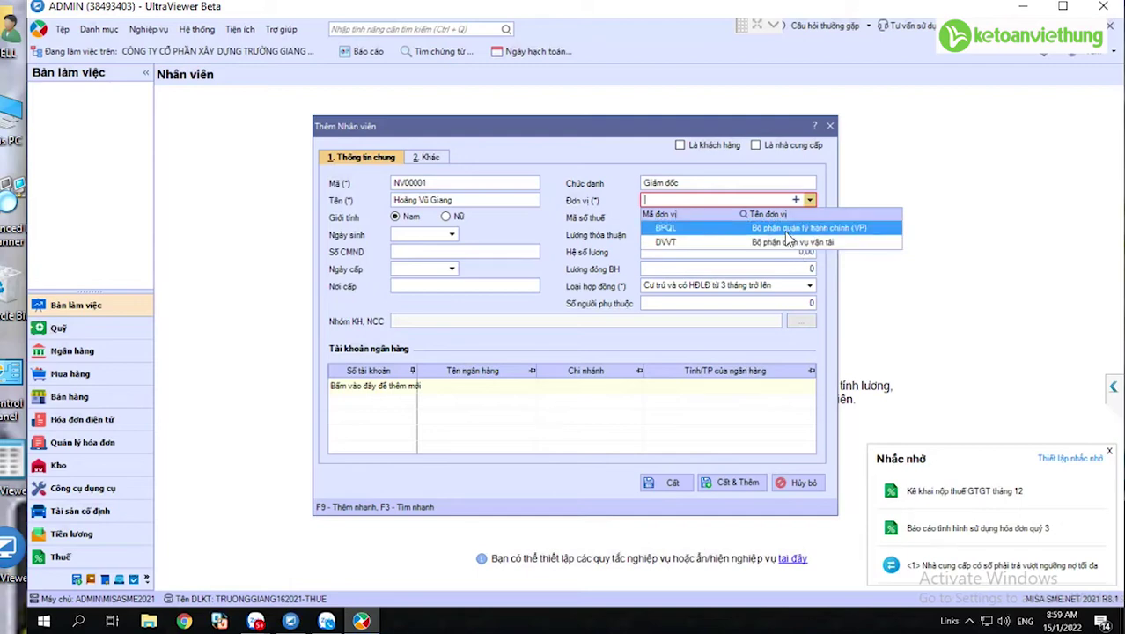
click(786, 229)
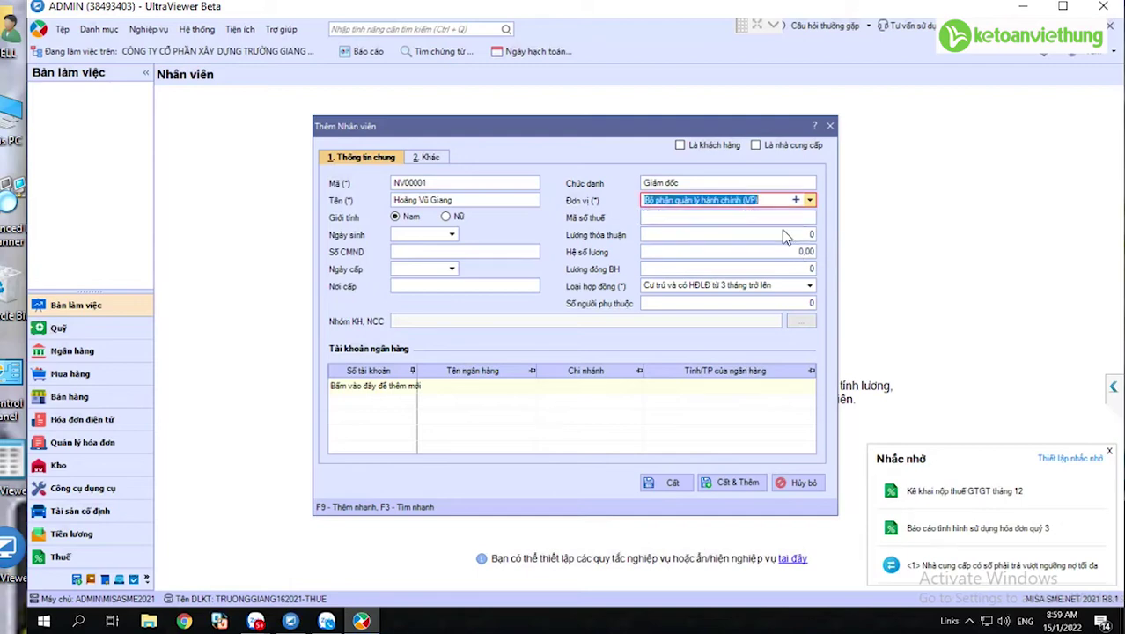
click(731, 483)
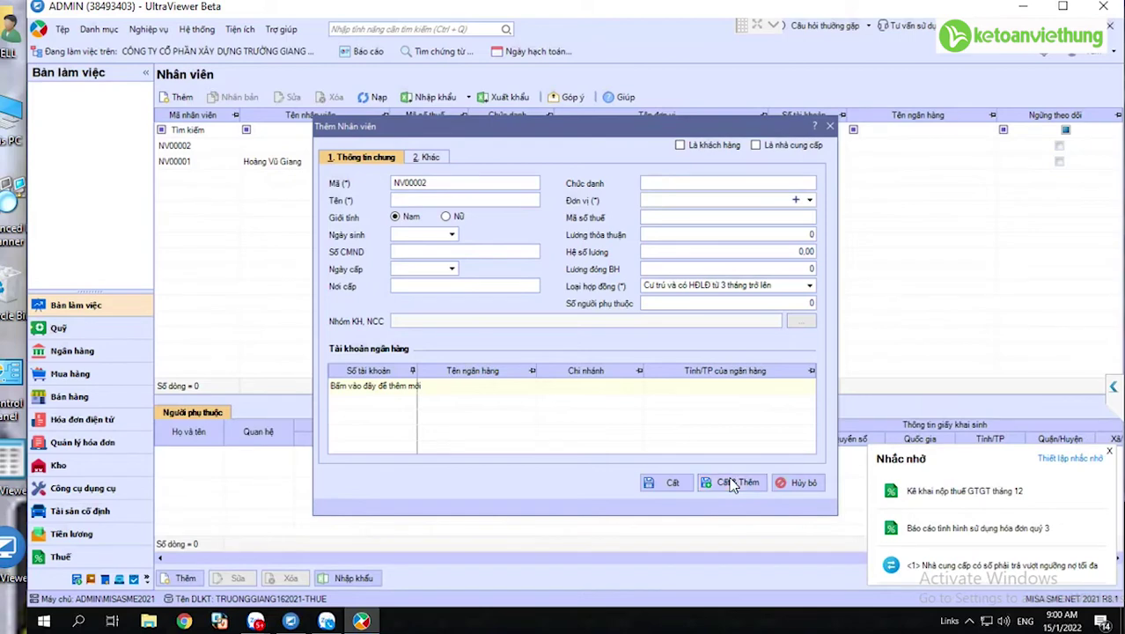
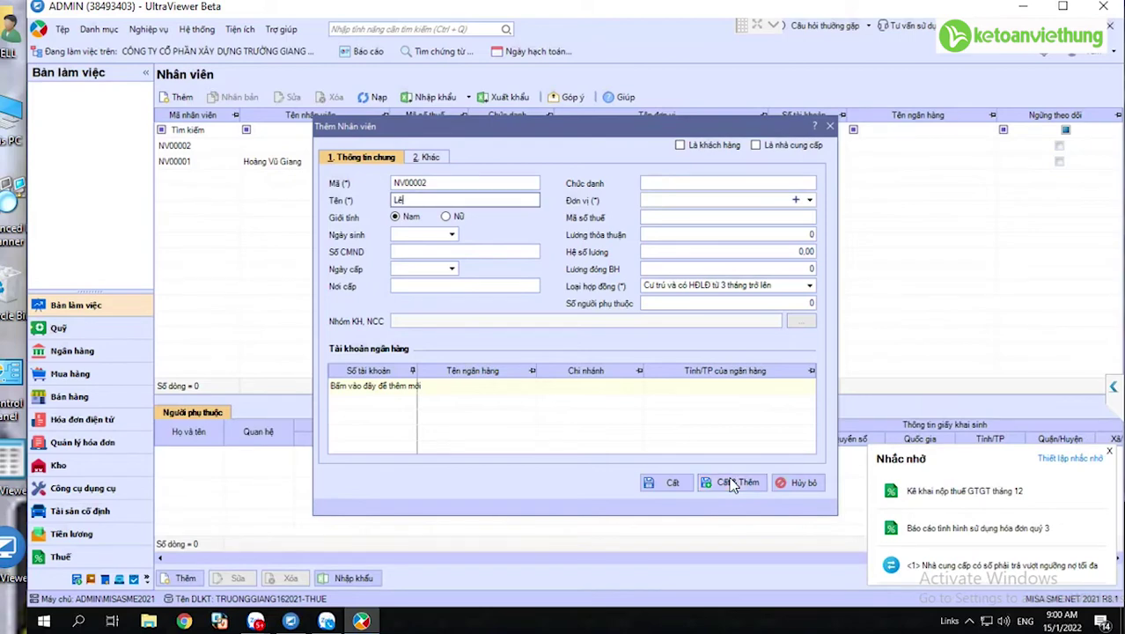
- Save employee NV00002 with the second person's name, gender Nam, title Cổ đông, unit BPQL
key(Tab)
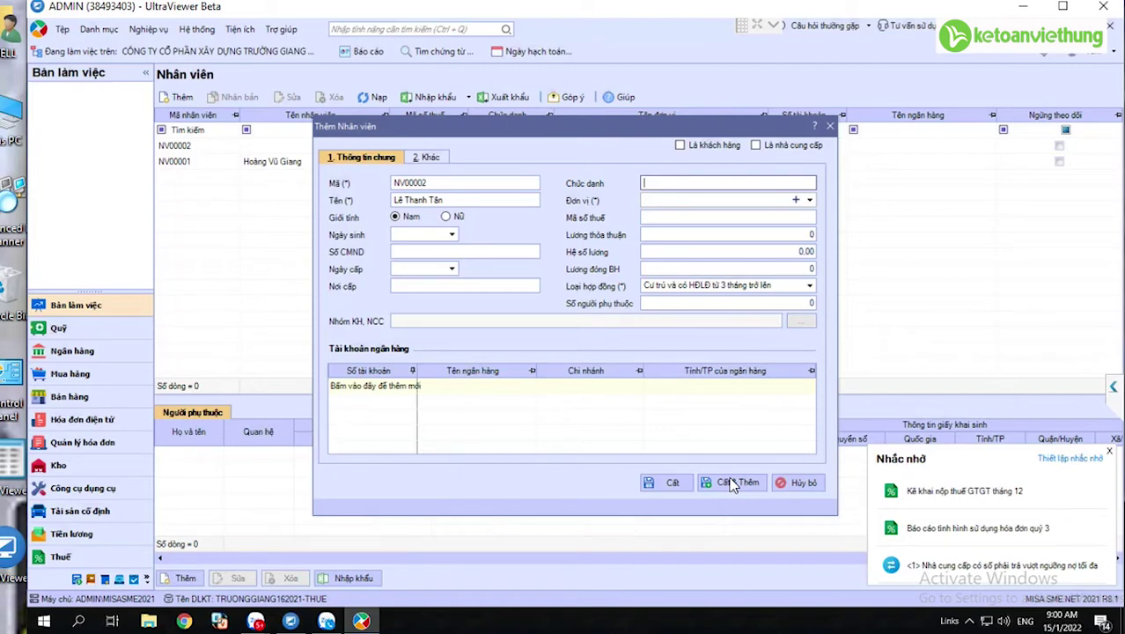
click(446, 216)
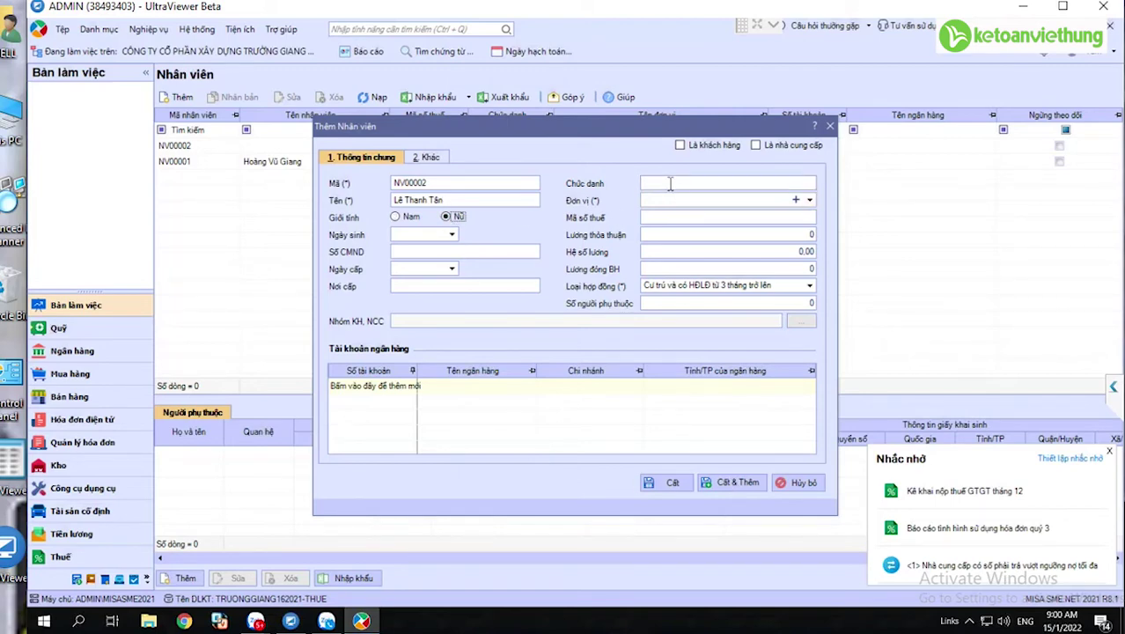
key(Left)
click(674, 183)
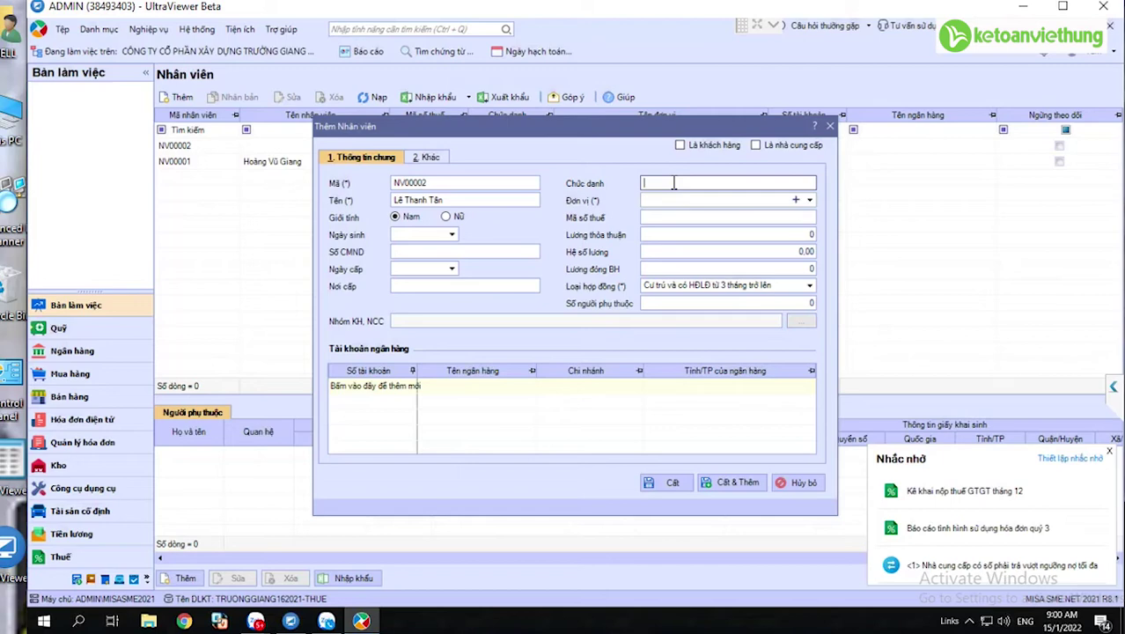
text(Cô)
text( đông)
key(ctrl+shift+s)
key(Tab)
key(alt+Down)
key(Return)
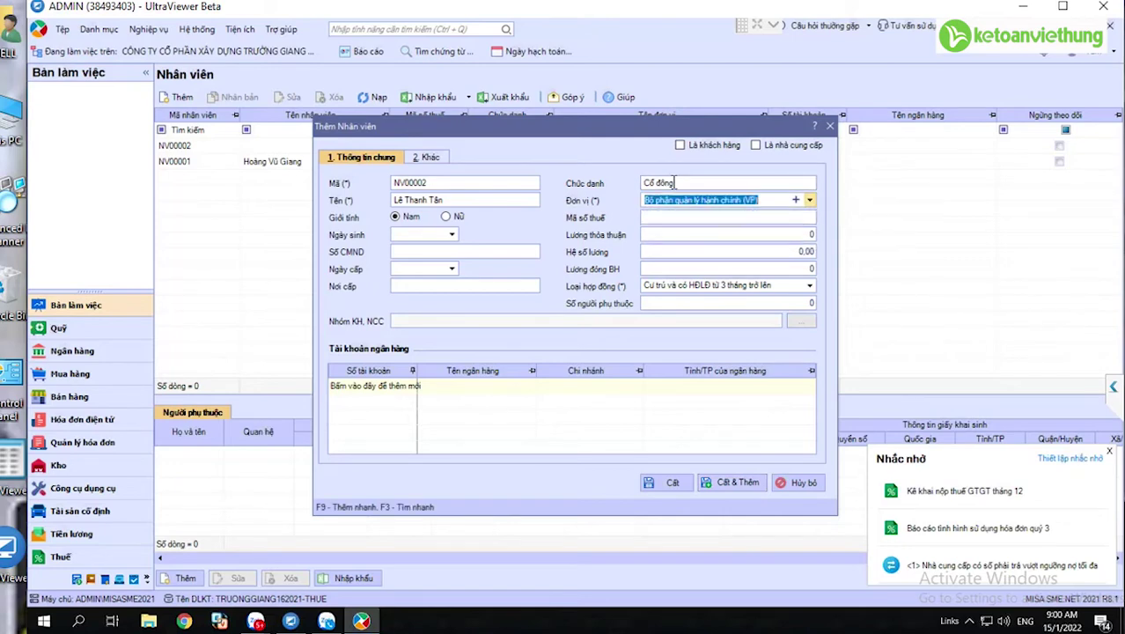
key(ctrl+shift+s)
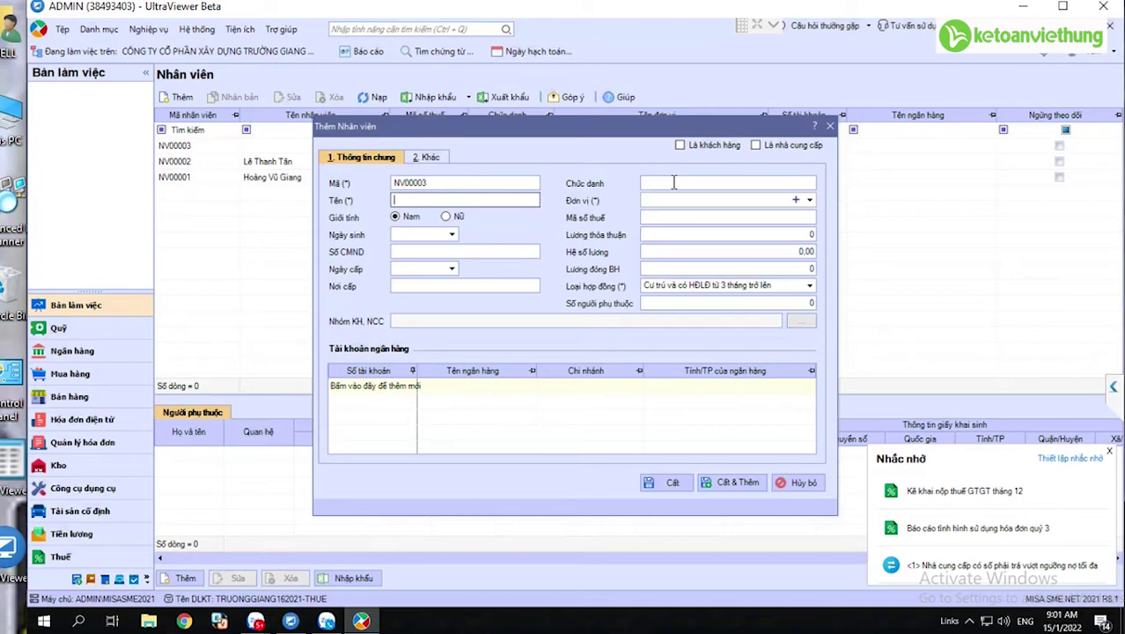
- Save employee NV00003 with the third person's name, title Cổ đông, unit BPQL, and close the form
click(673, 182)
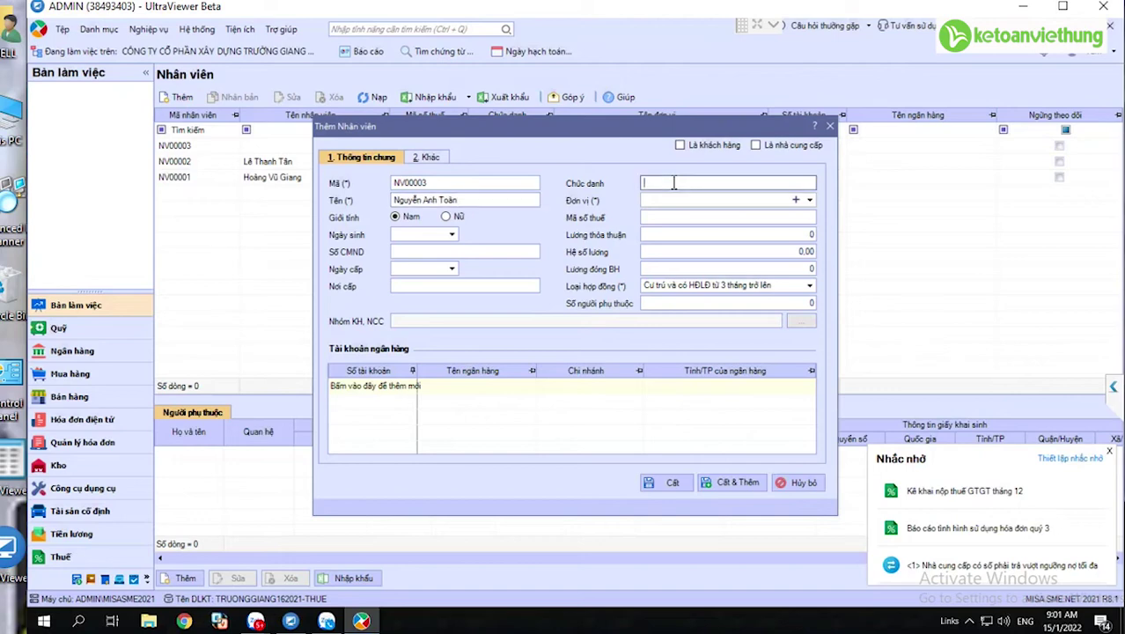
text(C)
key(BackSpace)
text(Cổ đông)
key(Tab)
key(alt+Down)
key(Down)
key(Return)
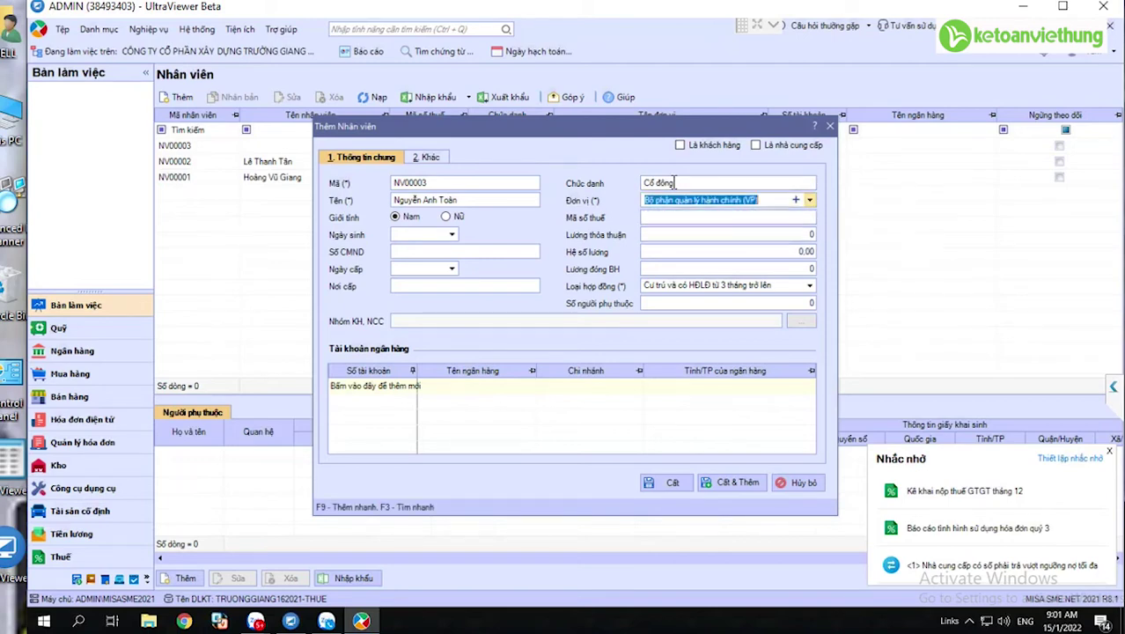
key(ctrl+s)
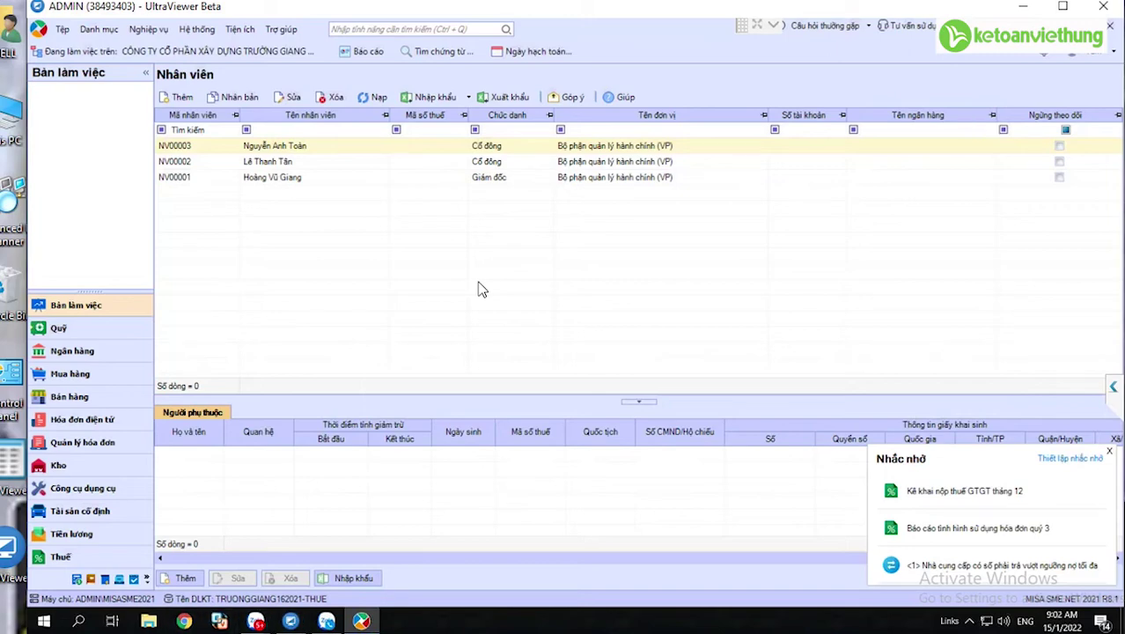
- Open He_thong_tai_khoan 133 from the KẾ TOÁN VIỆT HƯNG folder and locate account 411
key(super+d)
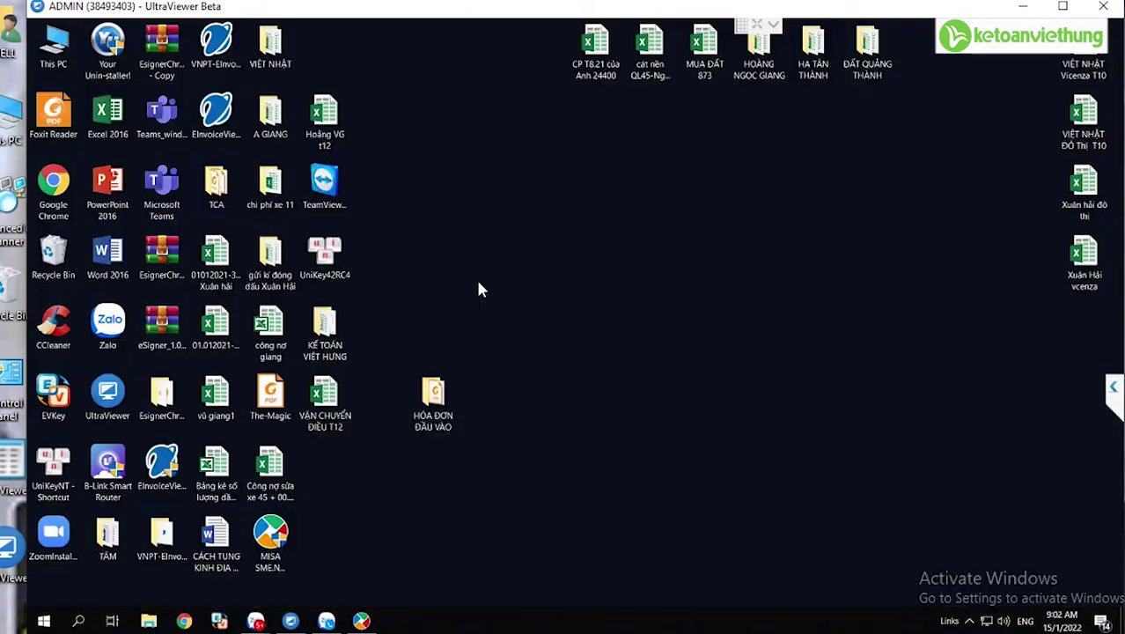
double_click(324, 333)
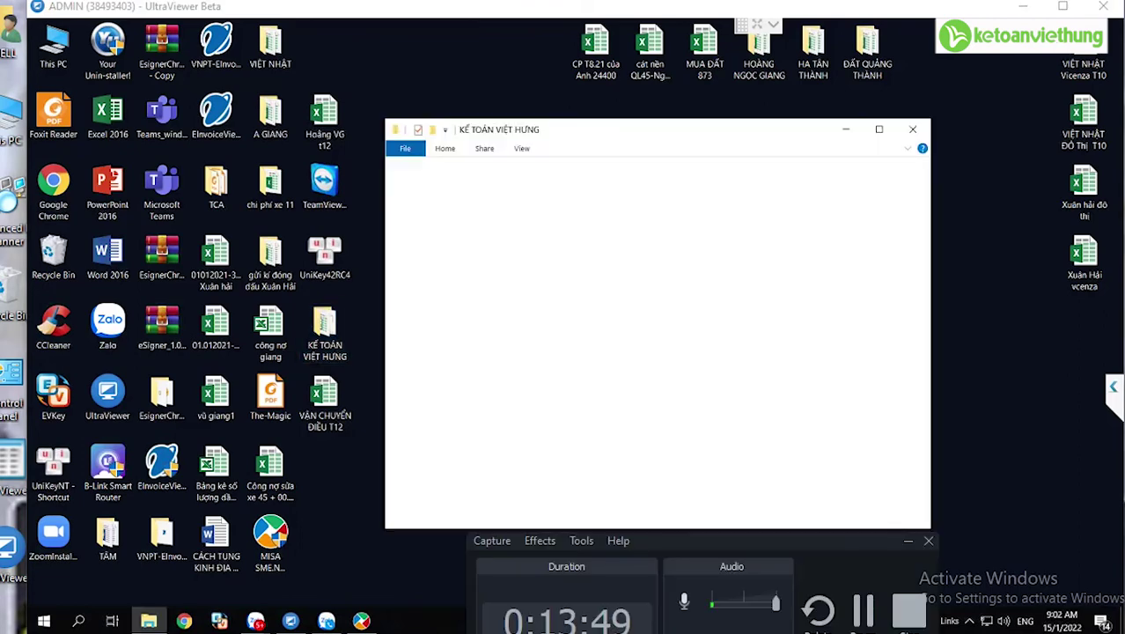
click(572, 228)
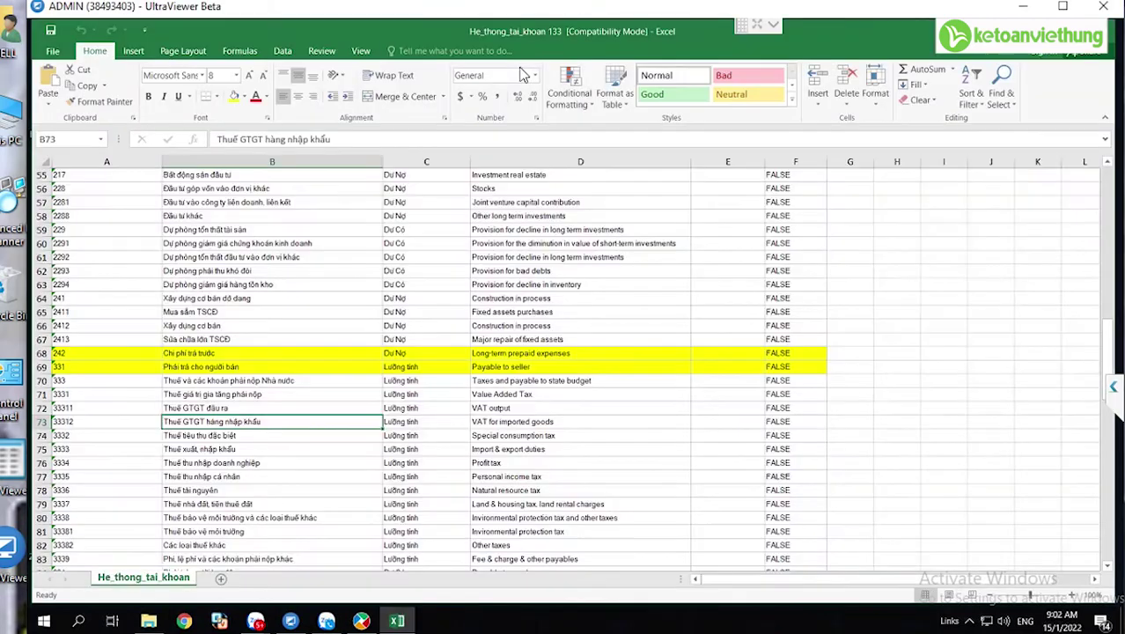
click(95, 499)
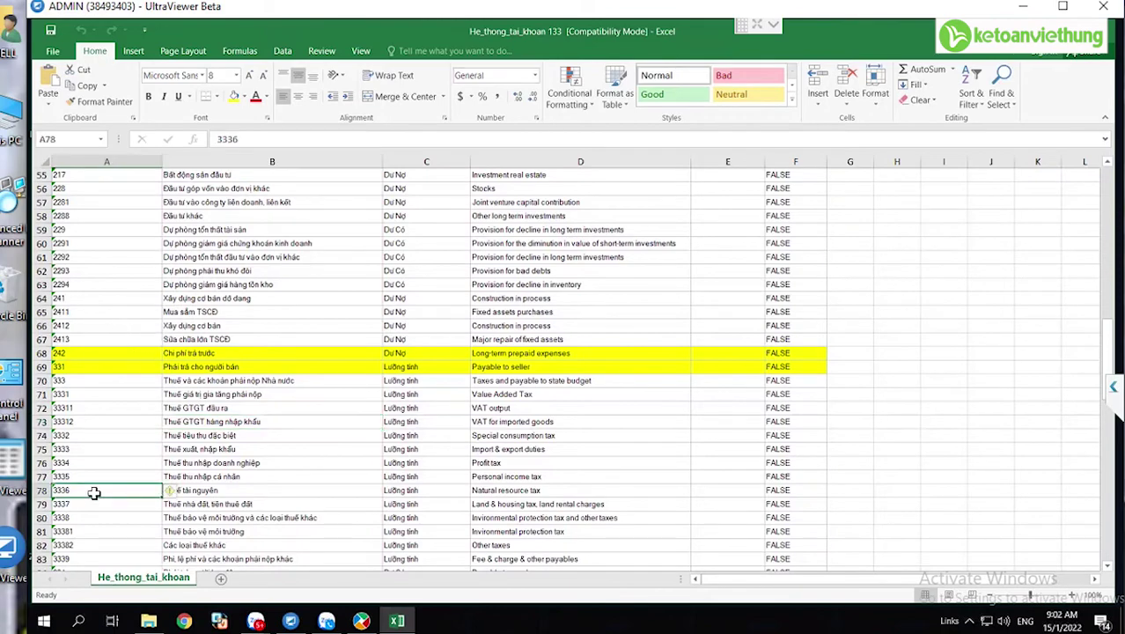
scroll(94, 494, down, 12)
key(Down)
key(Down)
key(Down)
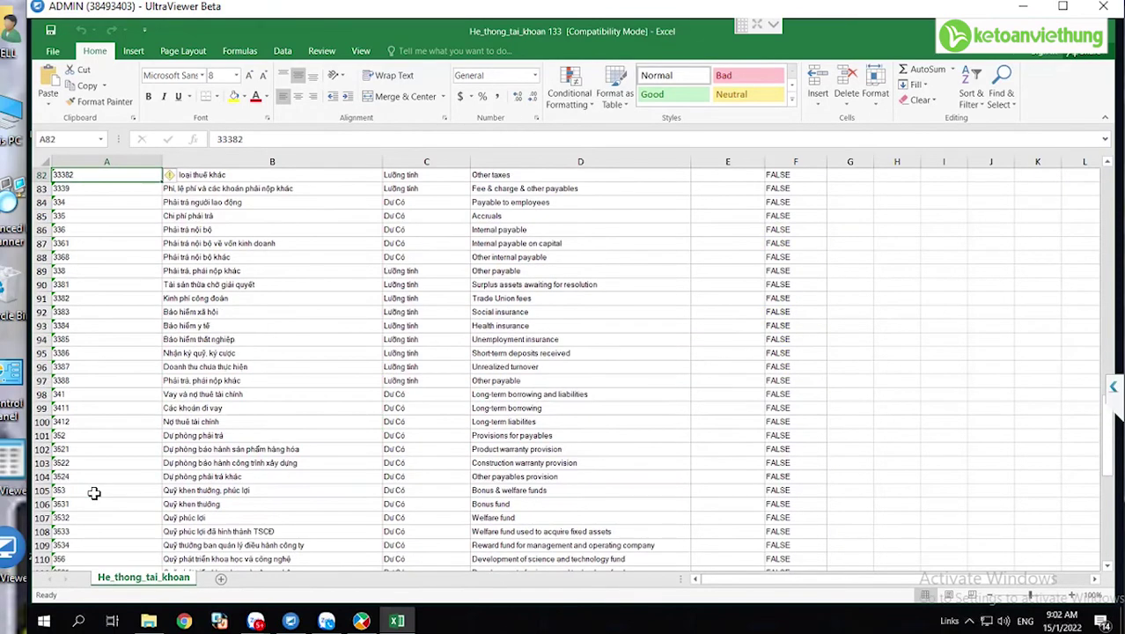
scroll(95, 493, down, 9)
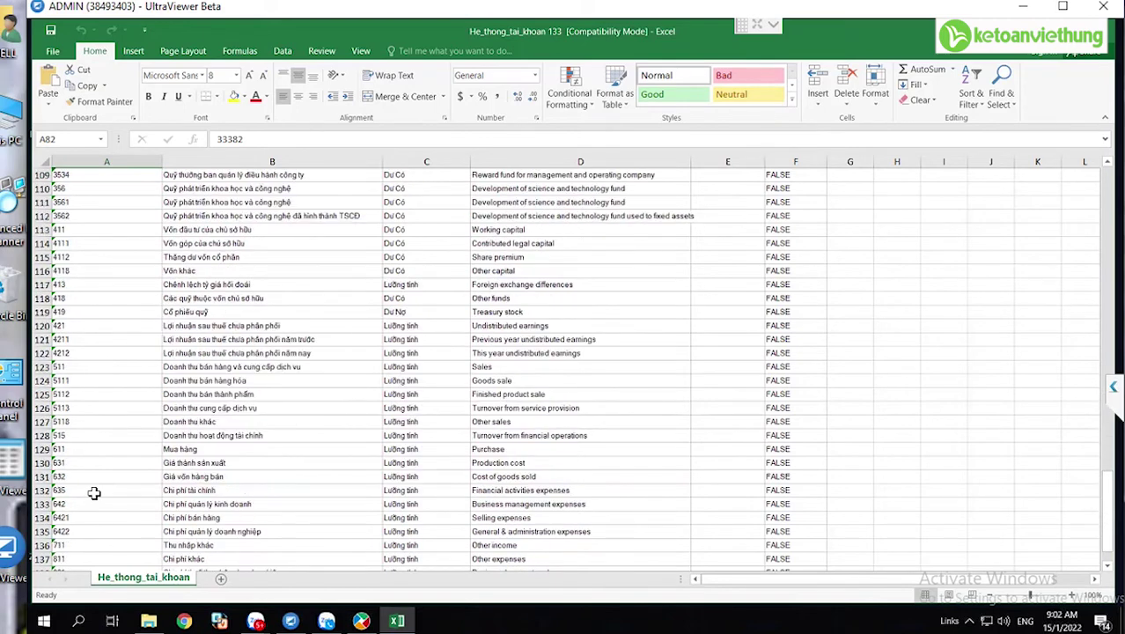
scroll(95, 493, up, 1)
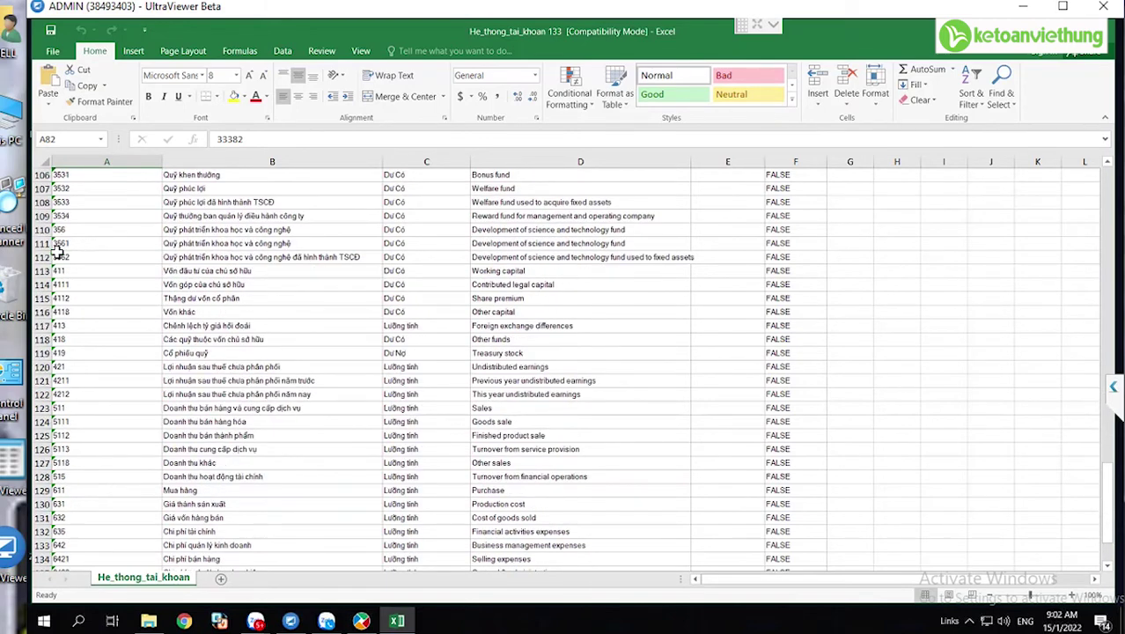
- Make row 411 bold and fill rows 411 and 4111 yellow, then return to MISA
click(207, 271)
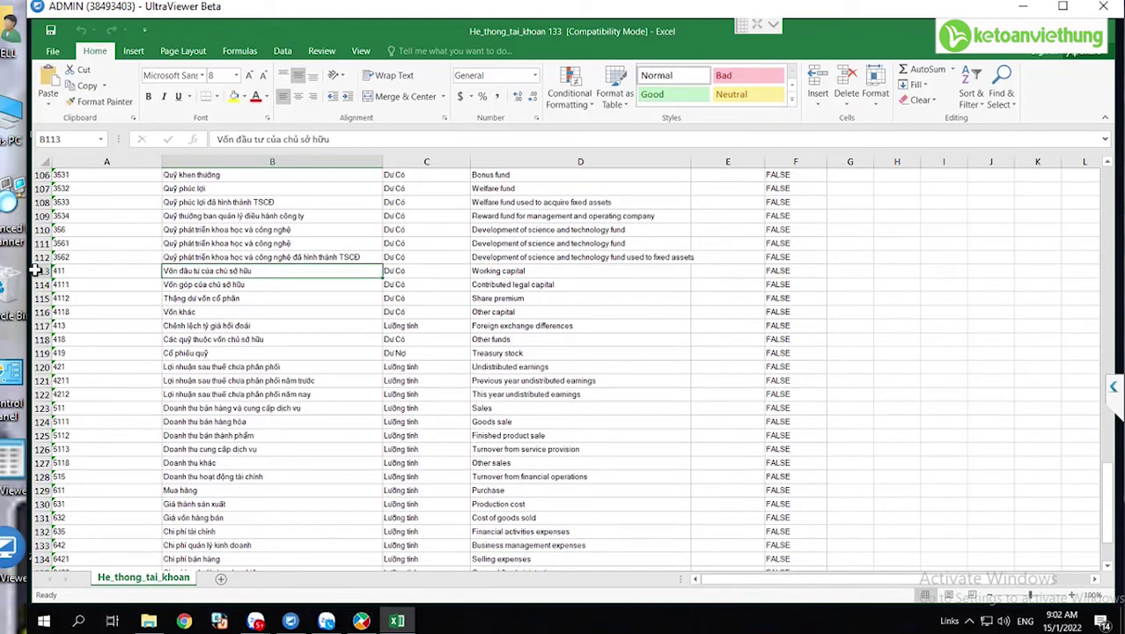
click(40, 271)
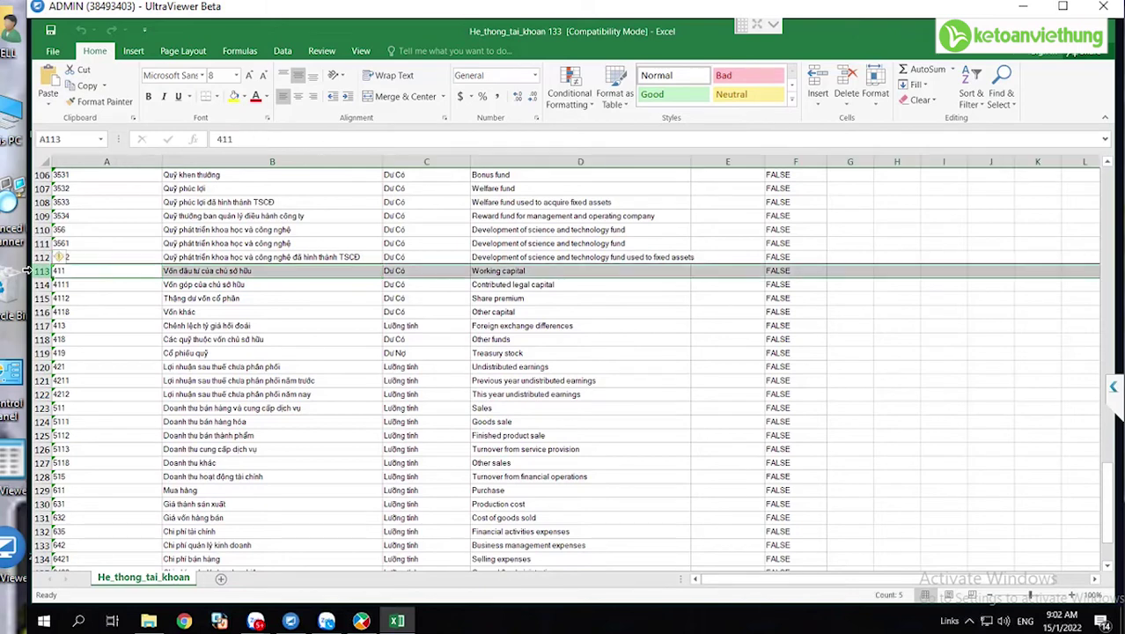
click(150, 97)
click(234, 96)
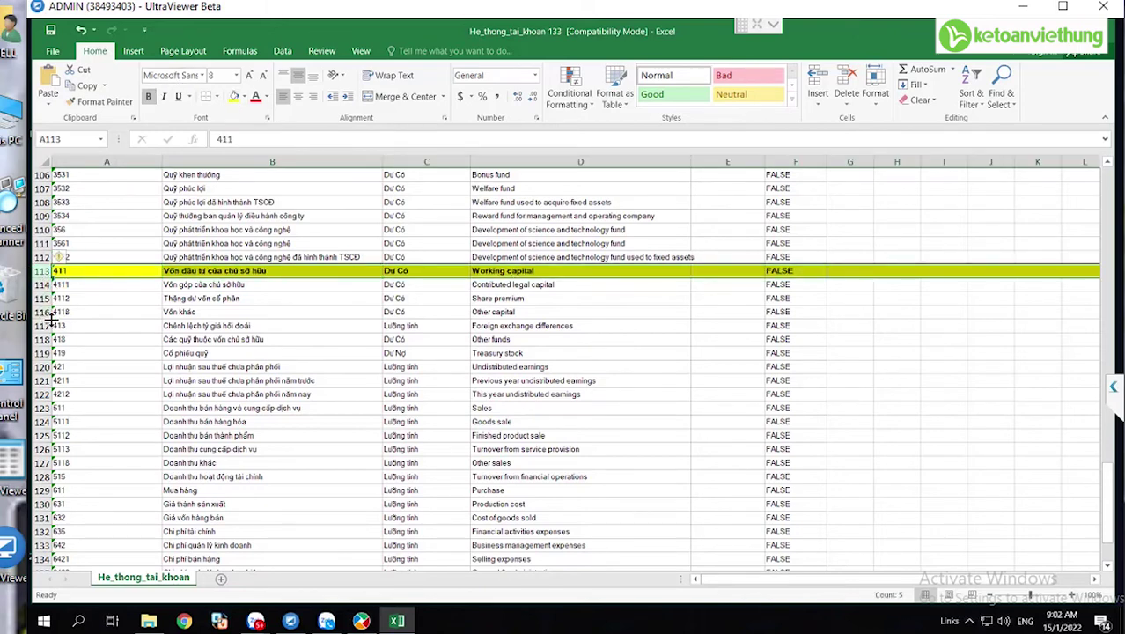
click(185, 284)
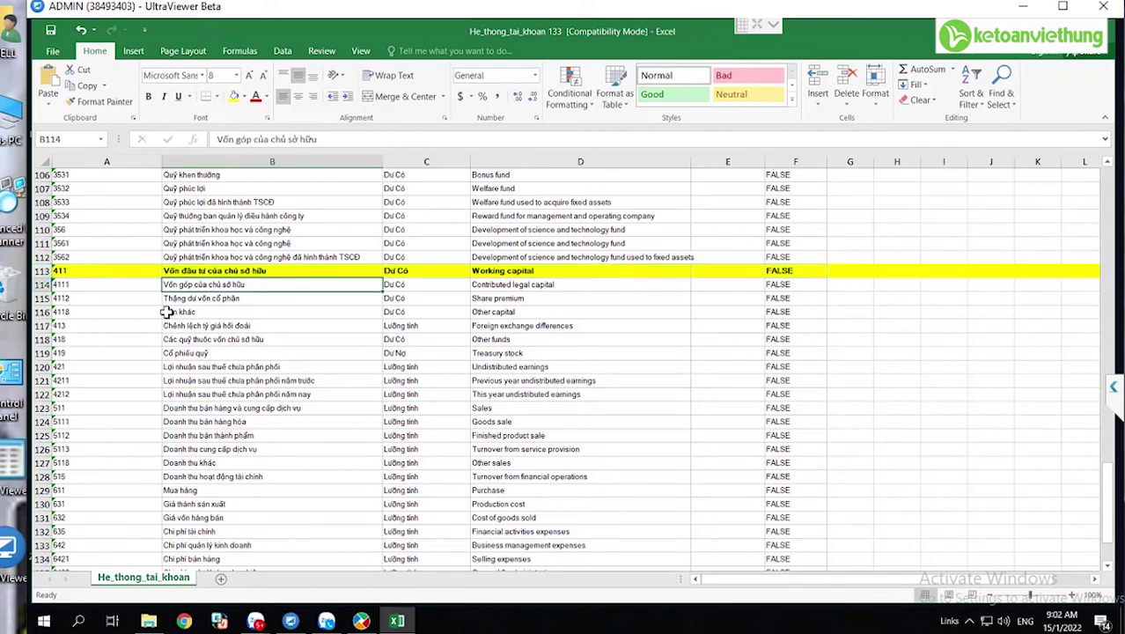
click(38, 285)
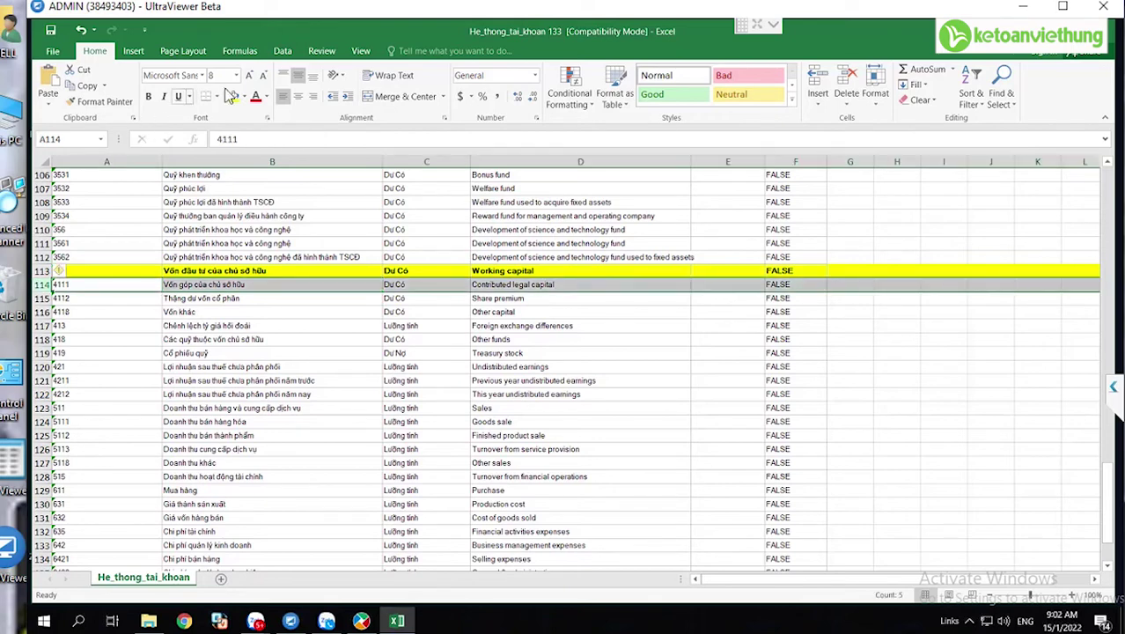
click(93, 283)
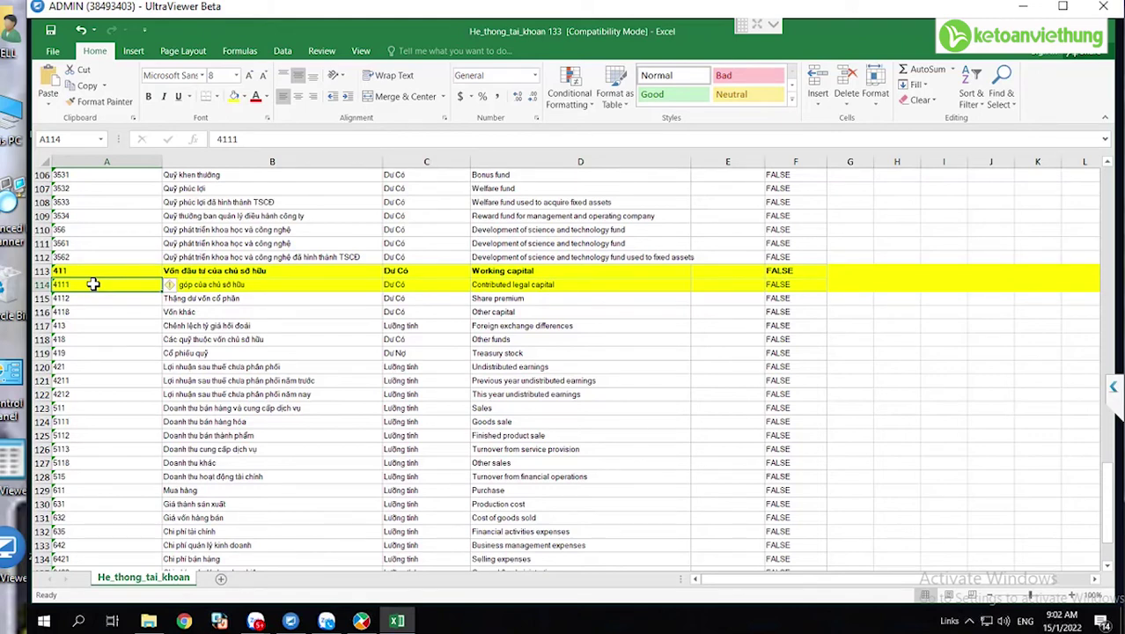
click(35, 284)
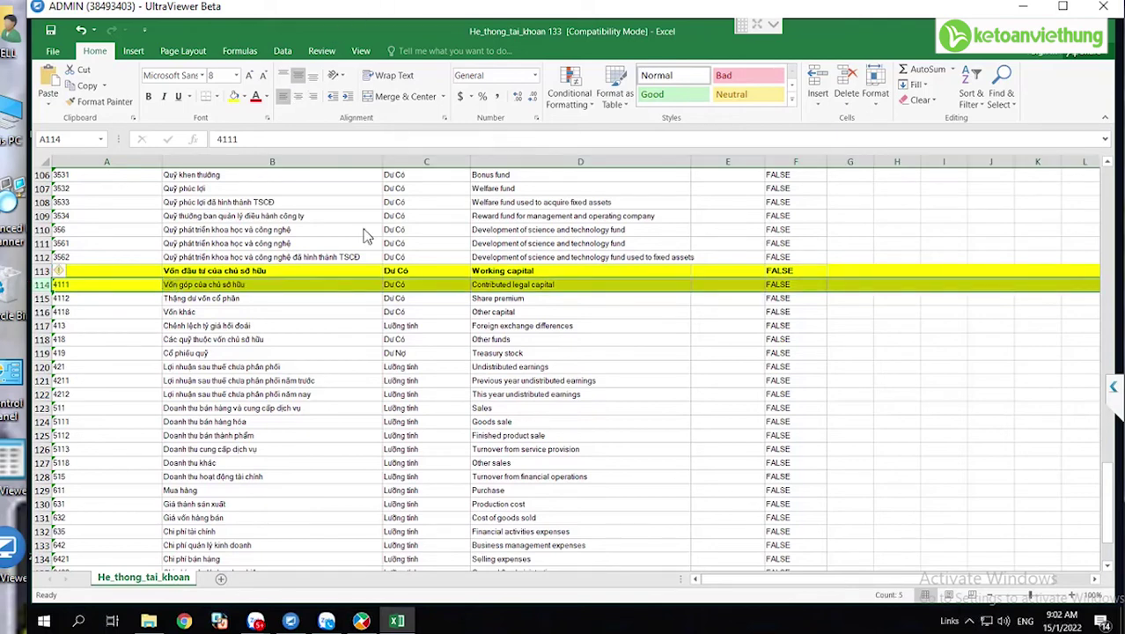
click(361, 621)
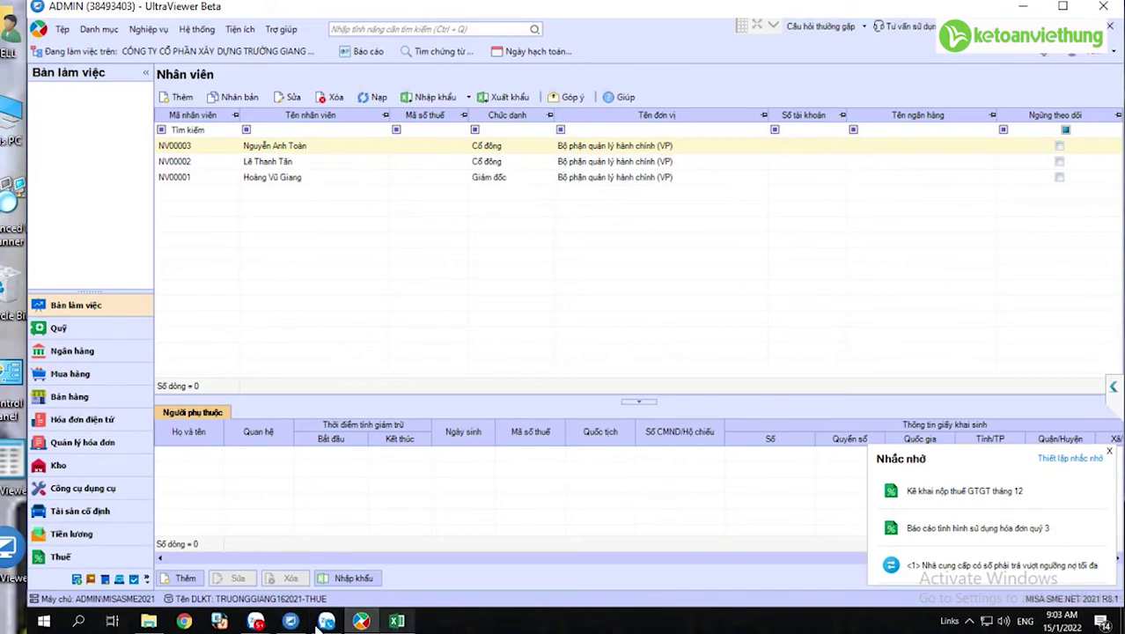
mouse_move(255, 622)
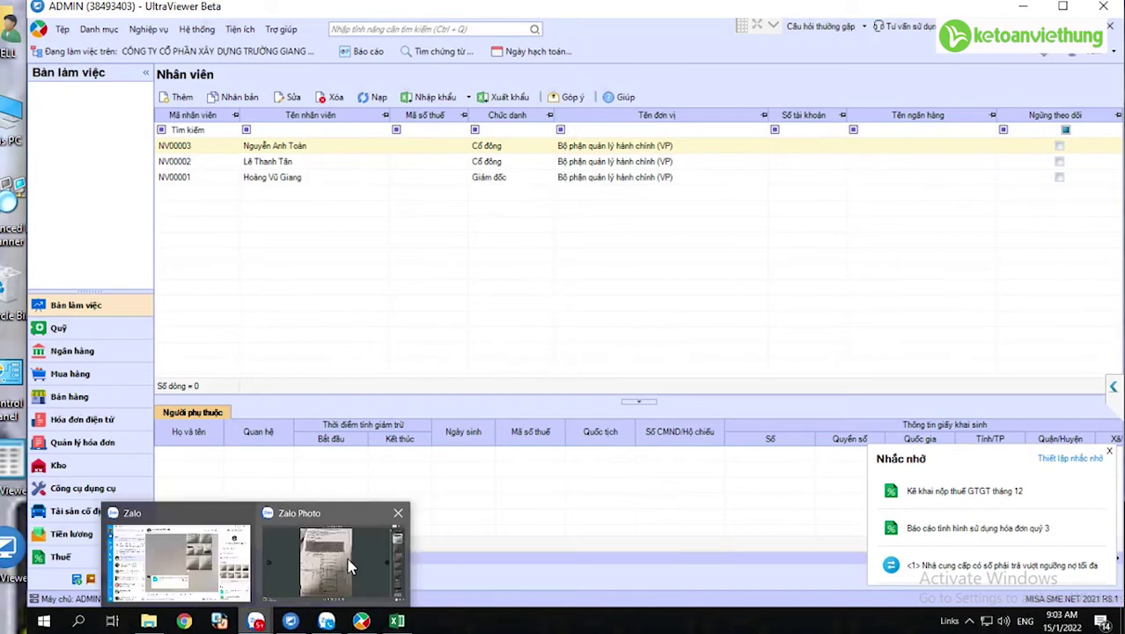
- Display the business registration certificate photo showing 5.000.000.000 đồng charter capital in Zalo's viewer
click(346, 571)
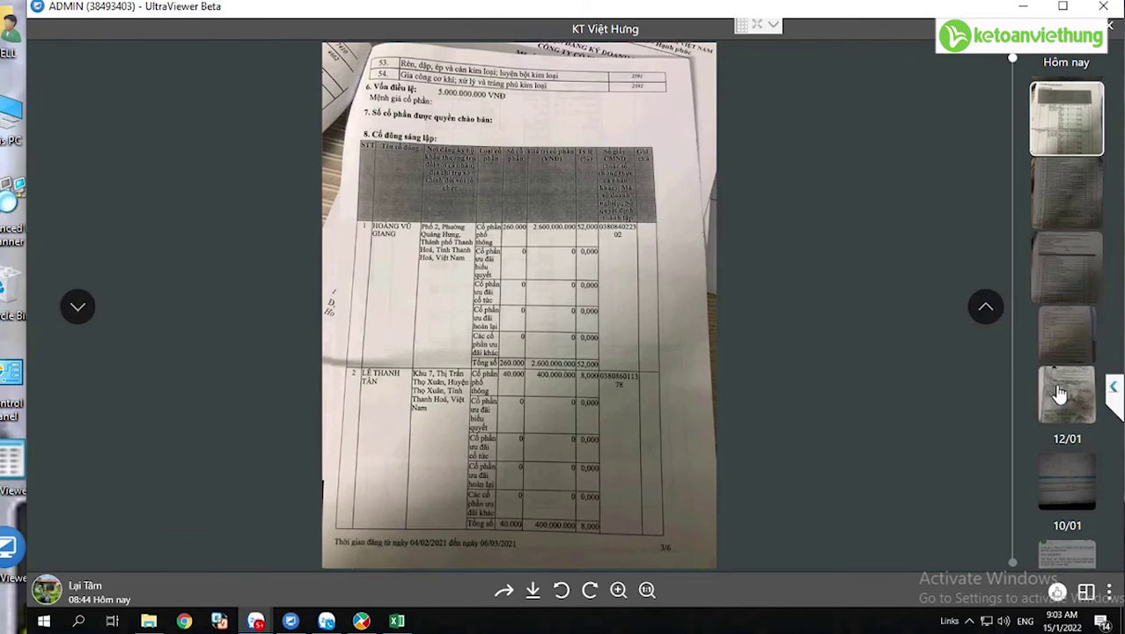
click(1063, 340)
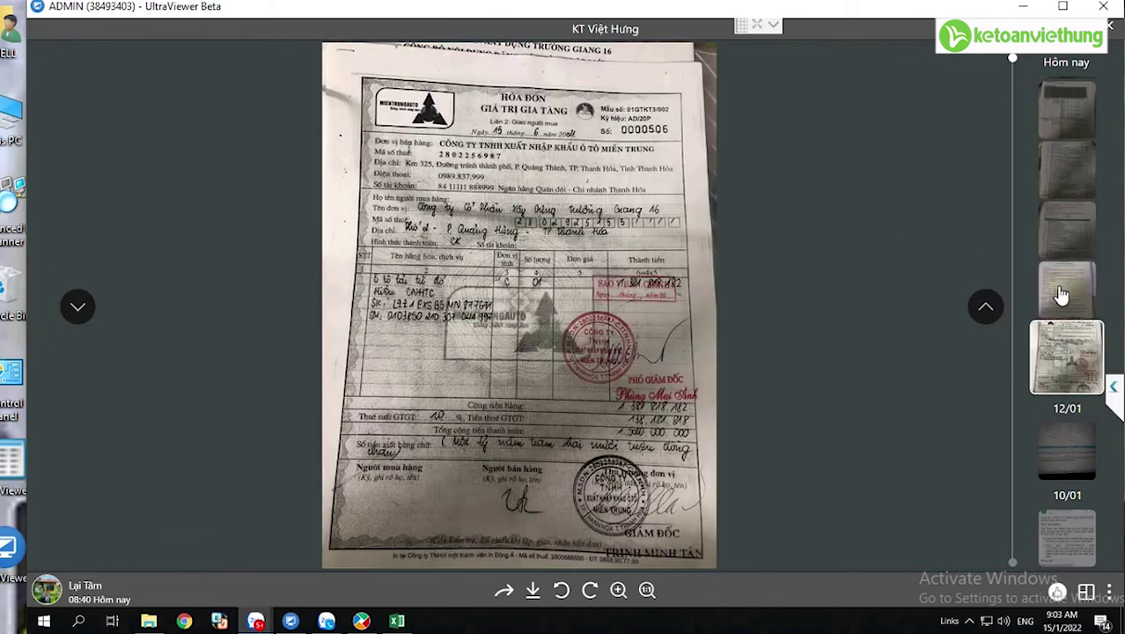
click(1063, 294)
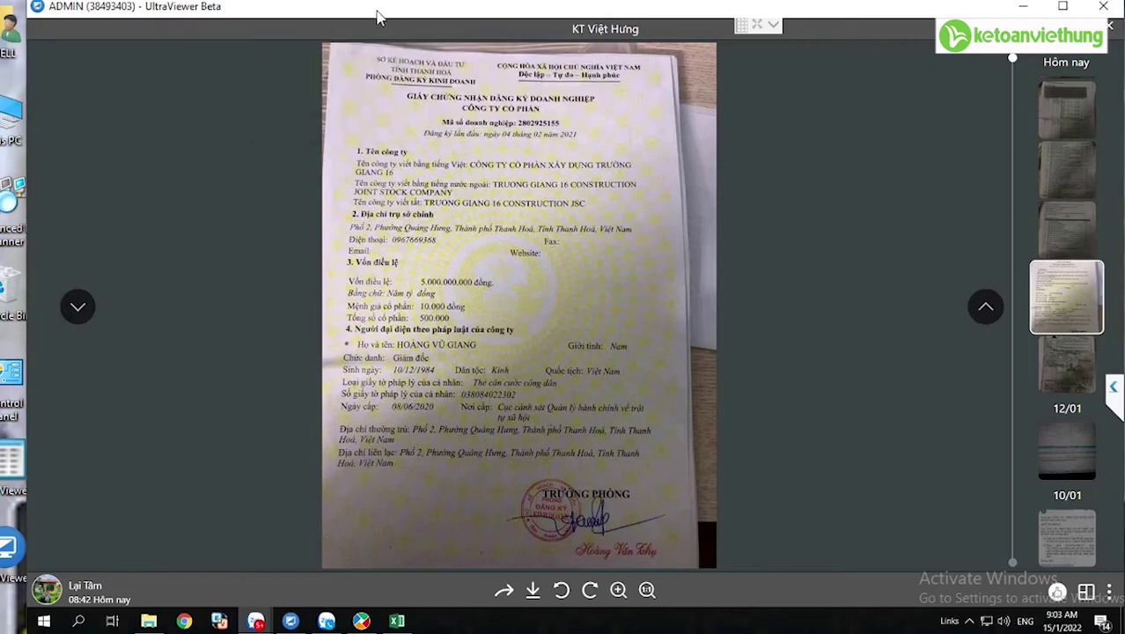
mouse_move(338, 4)
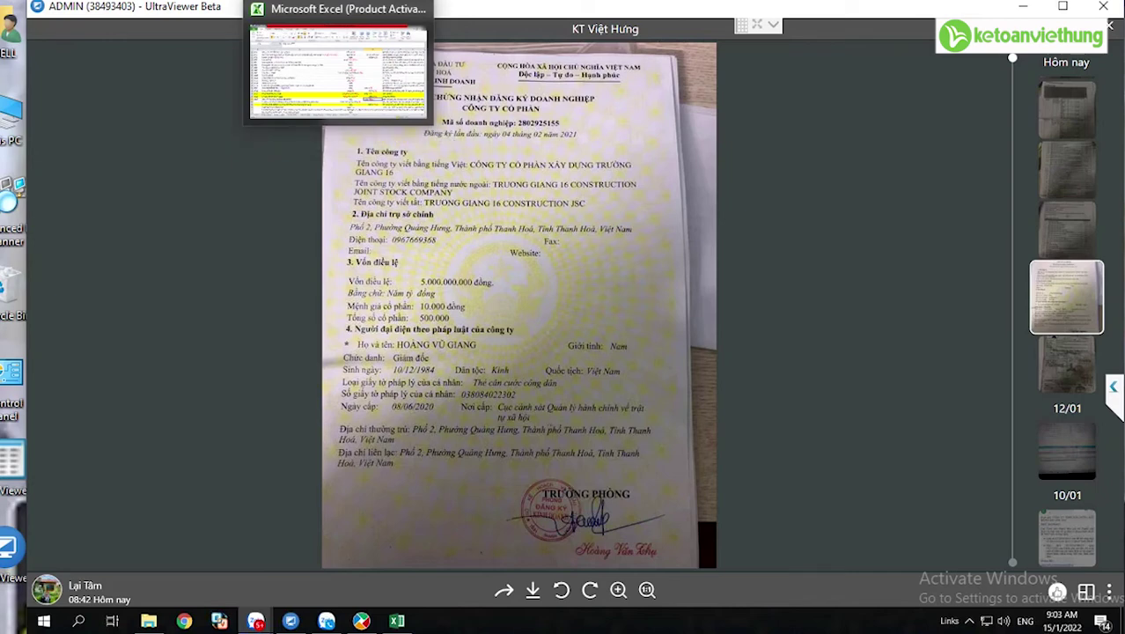
mouse_move(422, 4)
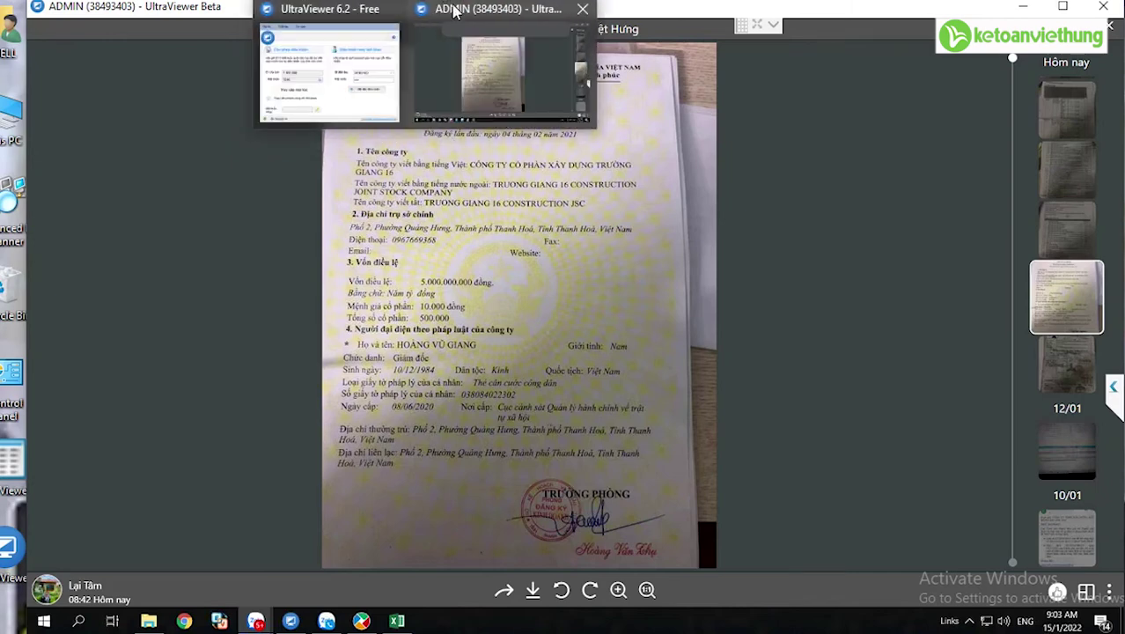
- Return to MISA and open the Quỹ module's Quy trình page
click(362, 621)
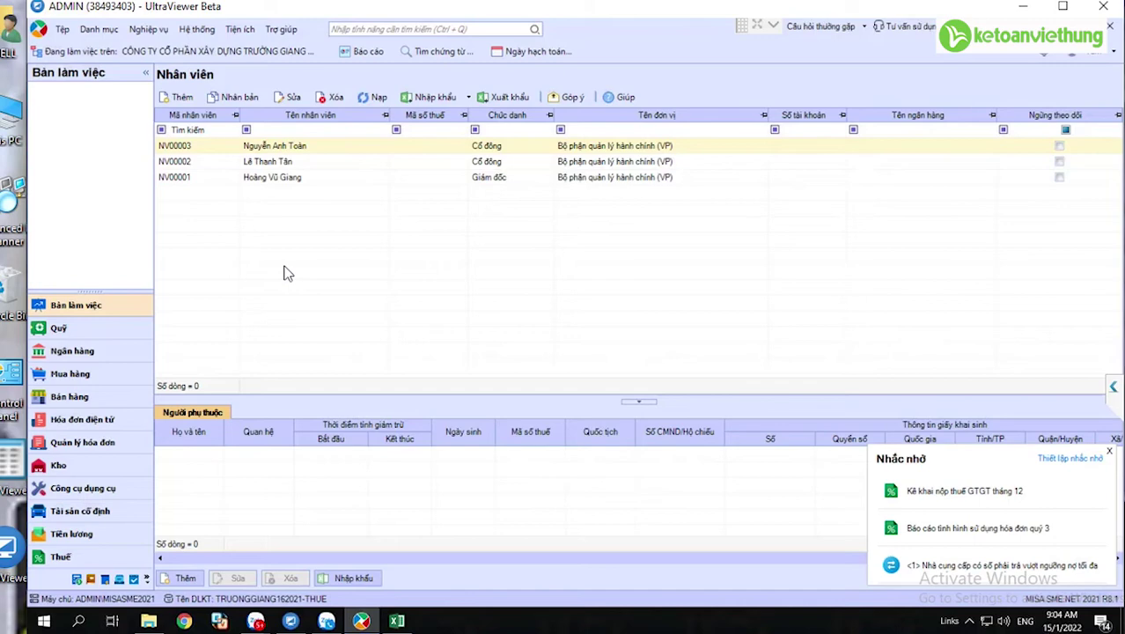
click(64, 333)
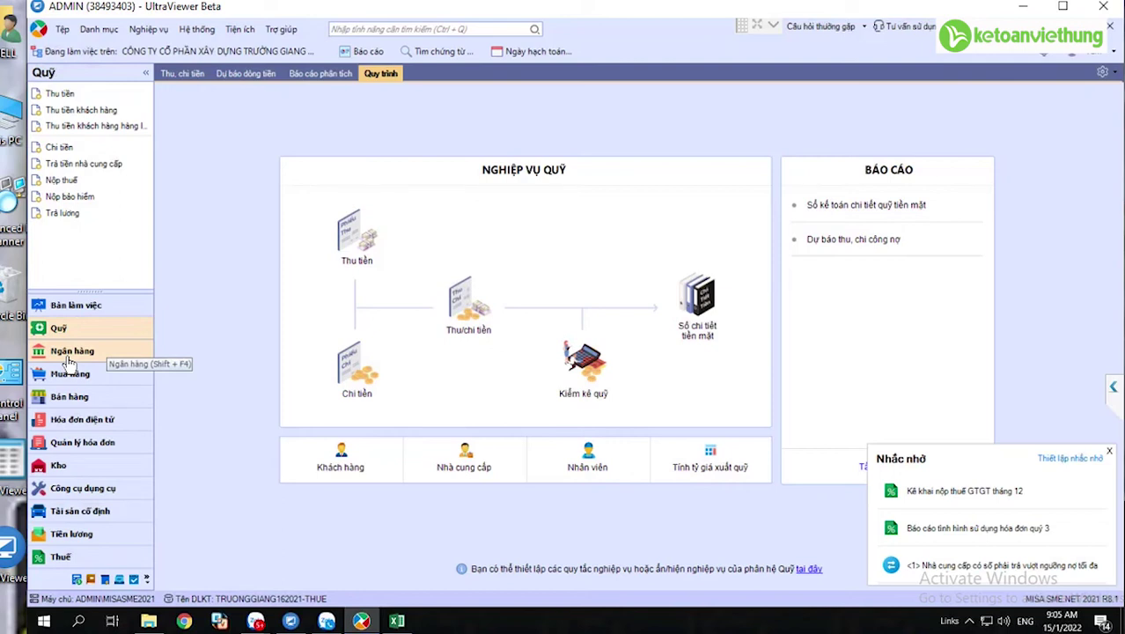
- Open a new Phiếu thu form, numbered PT00001, from the Quỹ module's Thu tiền task
click(69, 360)
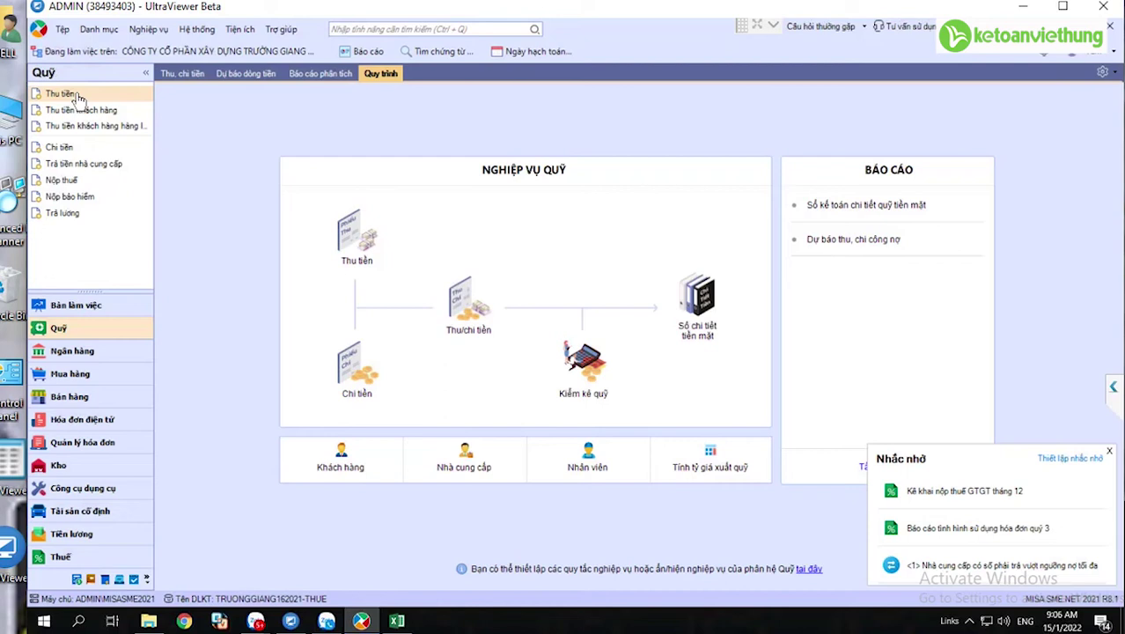
click(77, 99)
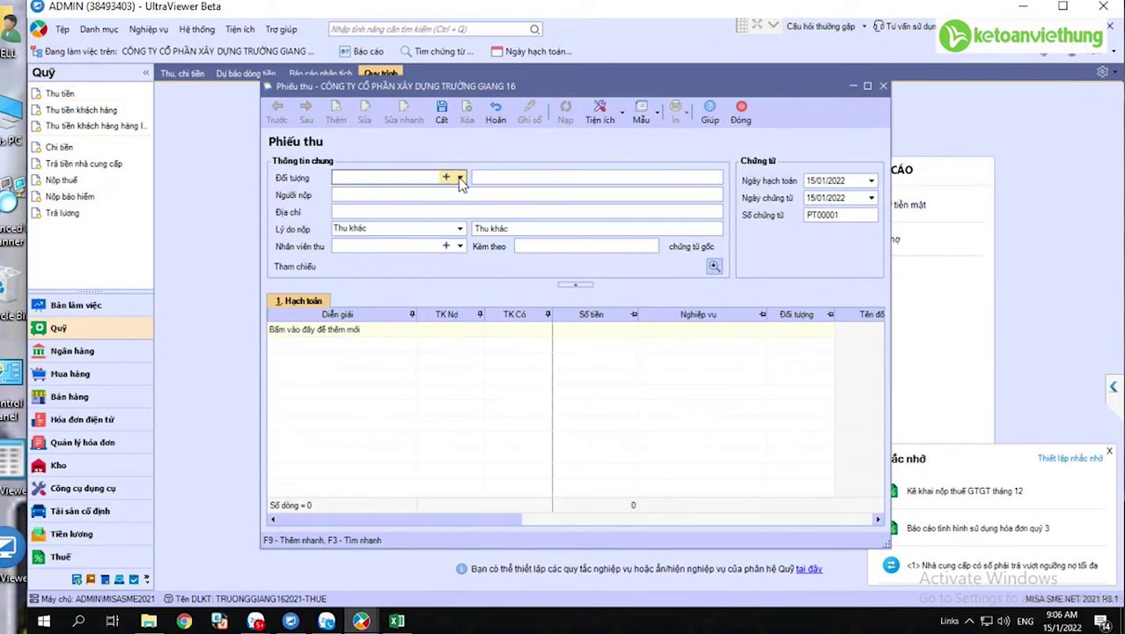
- Choose employee NV00001, the director, as payer and enter the construction company's name as address
click(461, 177)
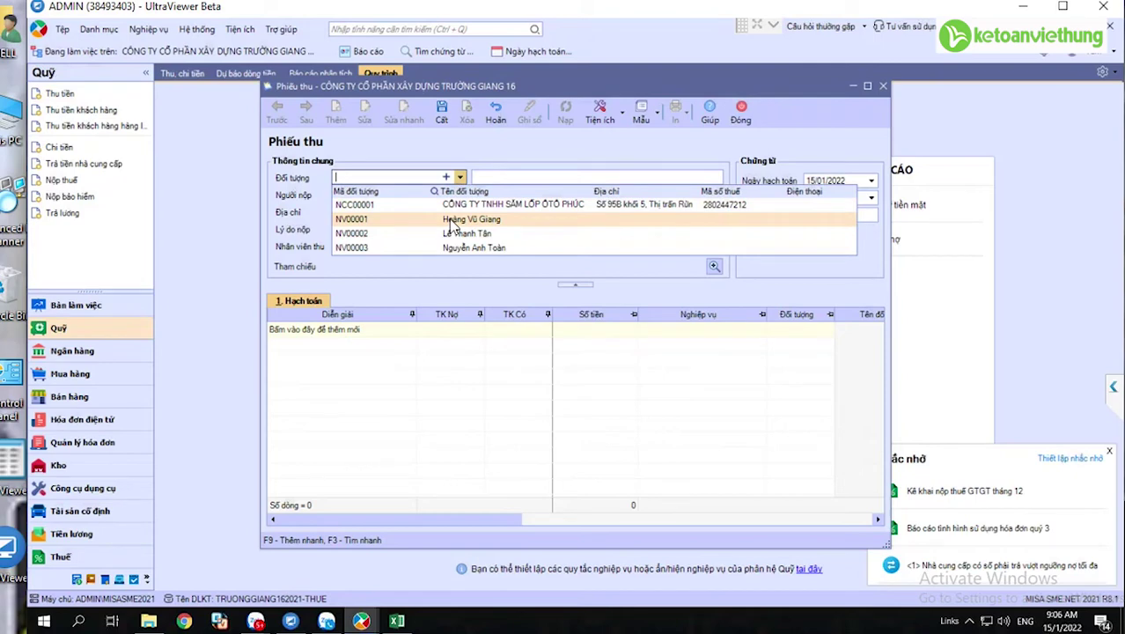
click(451, 221)
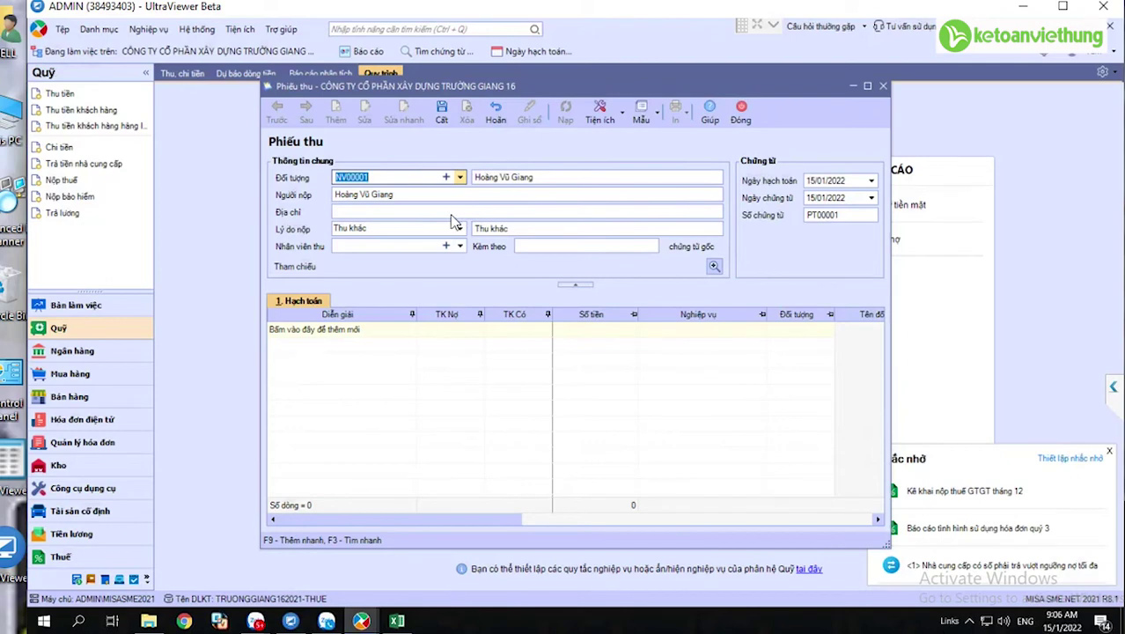
click(452, 214)
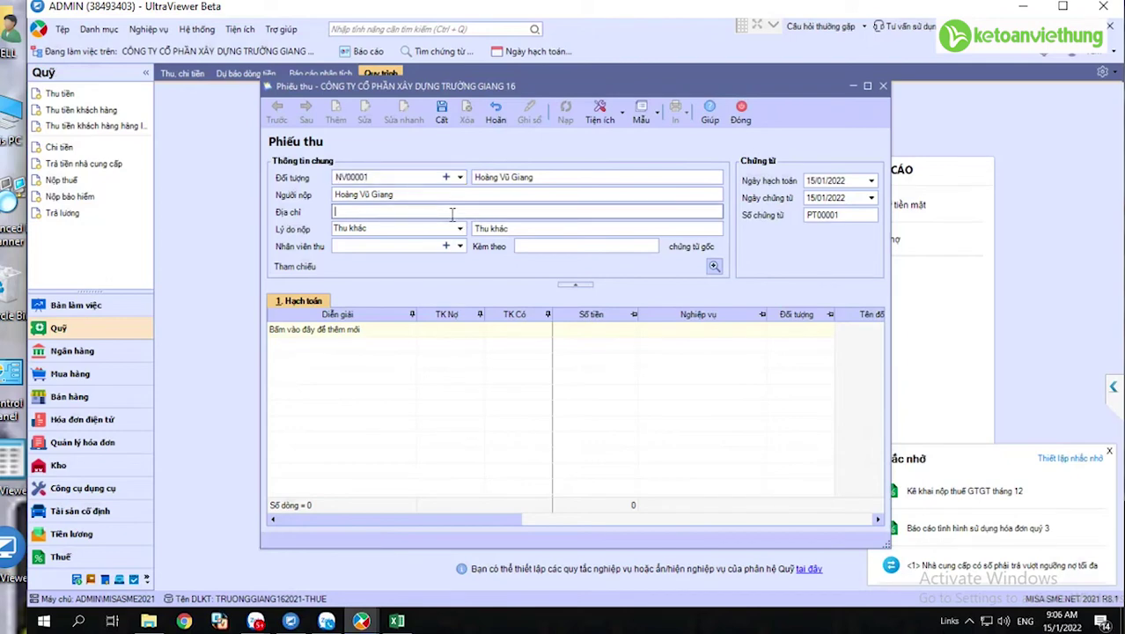
text(Hà)
key(BackSpace)
key(BackSpace)
text(C)
text(ông ty CP)
text( xa)
text(ây dựng Truop)
text(ờng )
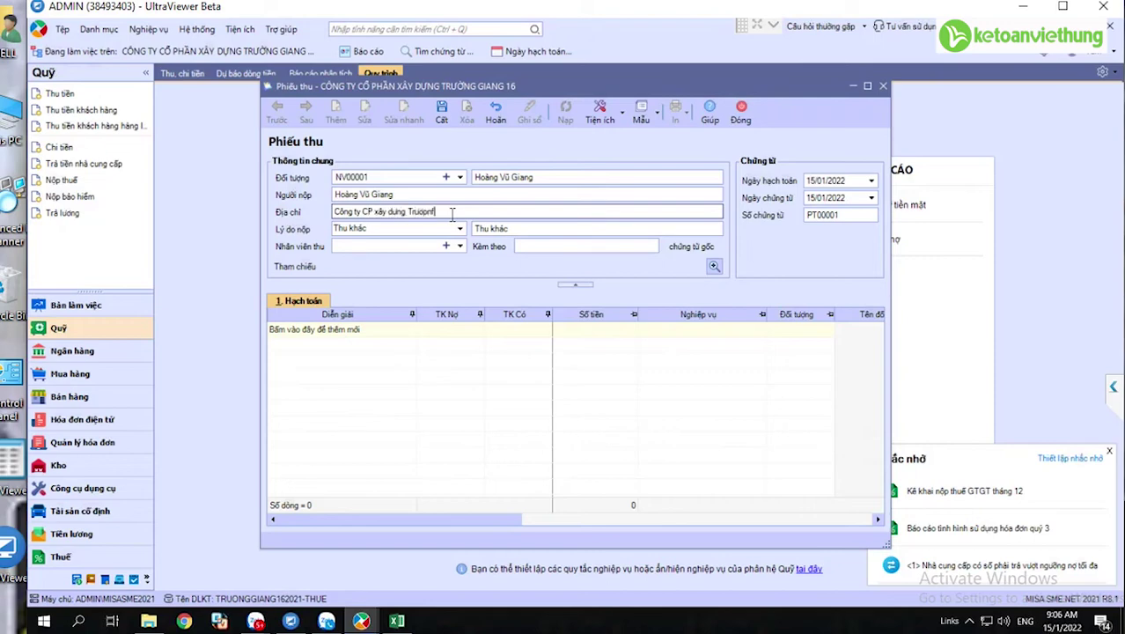
text(Giang 16)
- Keep reason Thu khác and replace the description with the shareholder's 'góp vốn cổ đông' note
click(459, 229)
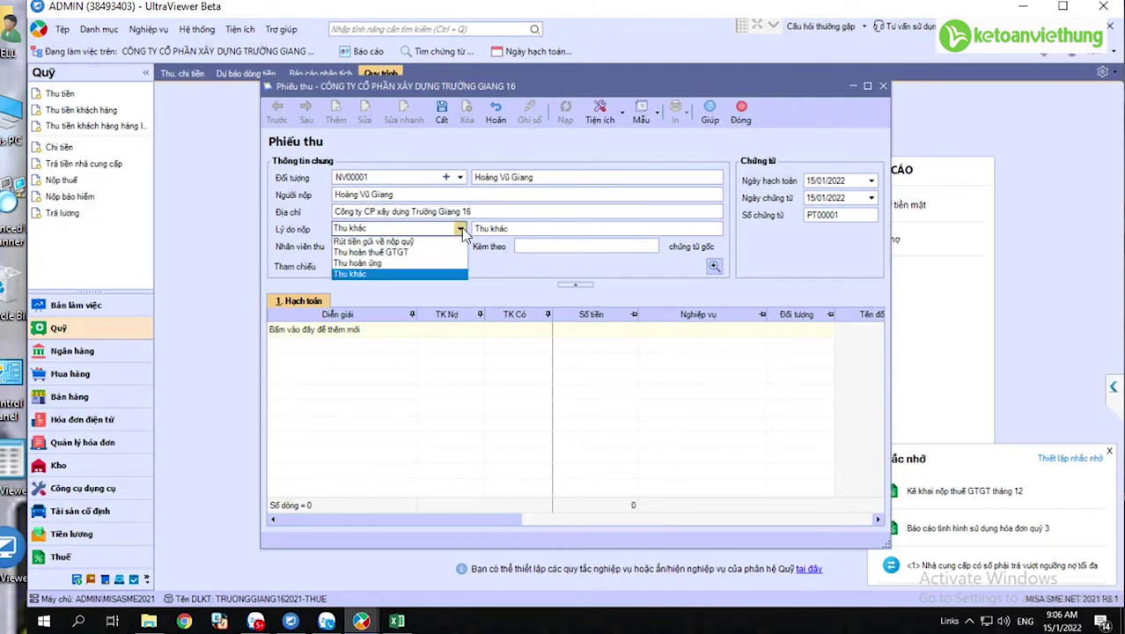
key(Up)
key(Up)
key(Down)
key(Return)
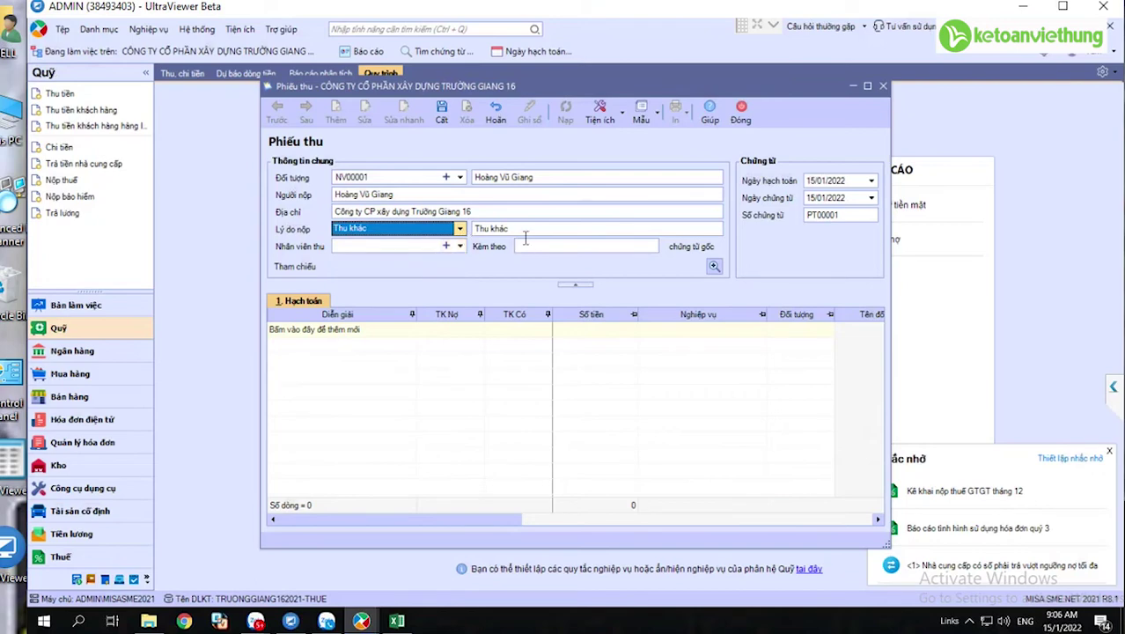
click(521, 230)
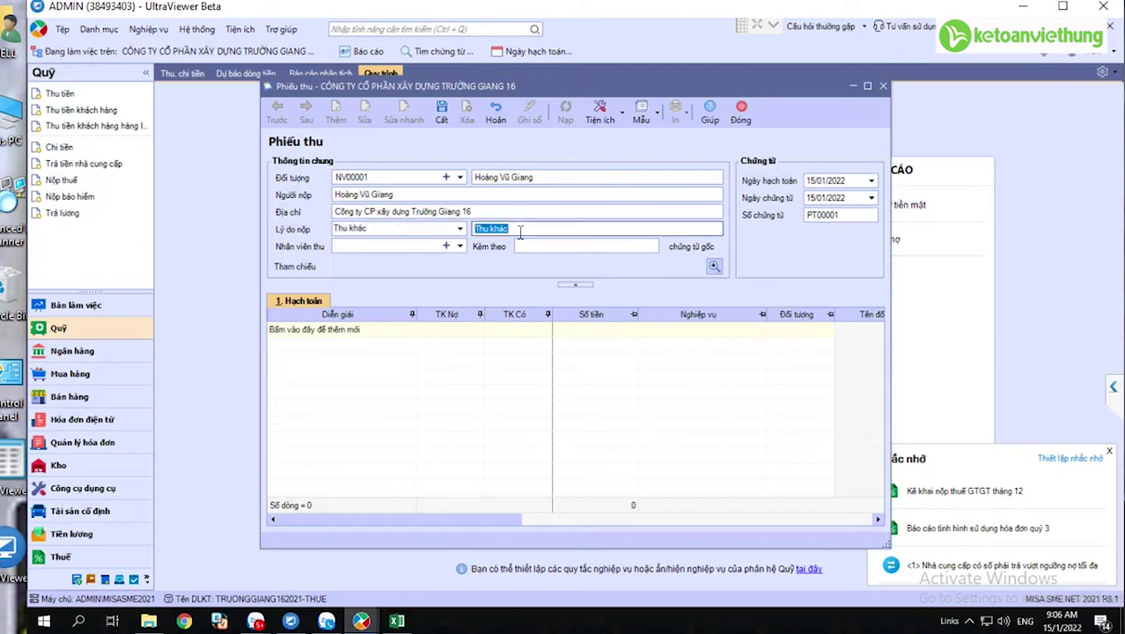
key(BackSpace)
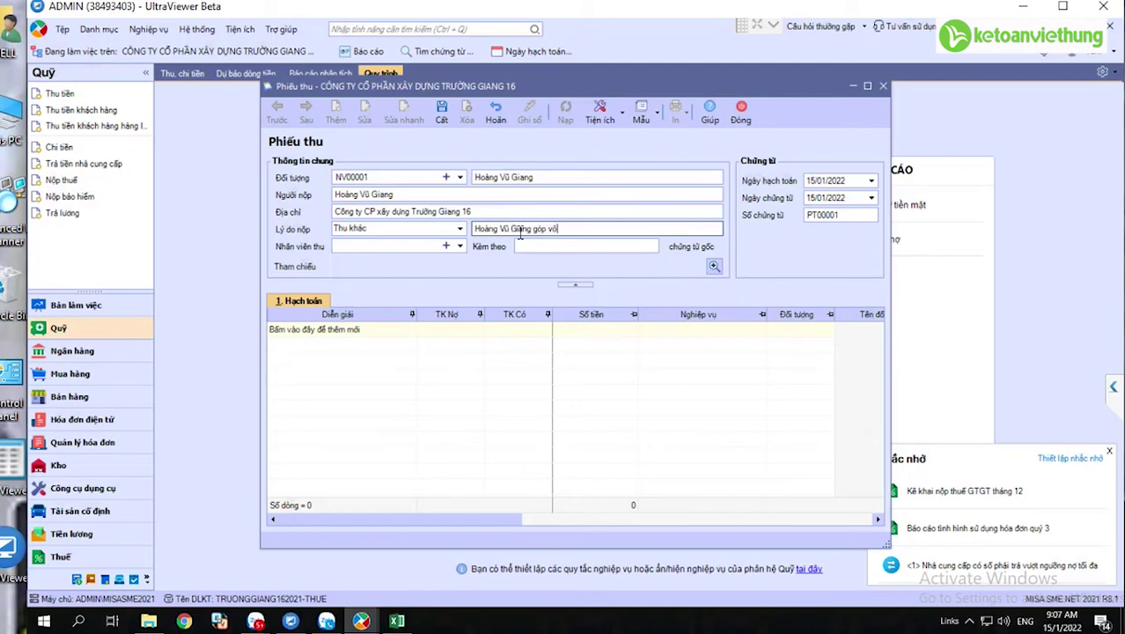
text(n cổ đông)
- Set the posting date (Ngày hạch toán) to 10/02/2021
click(851, 180)
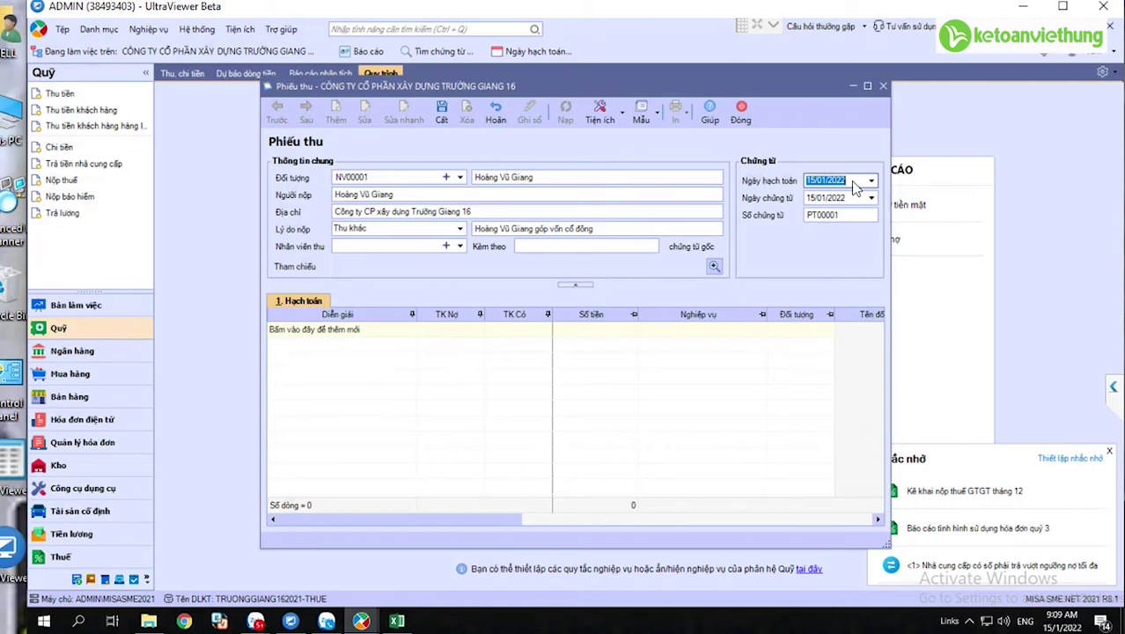
text(10/02/)
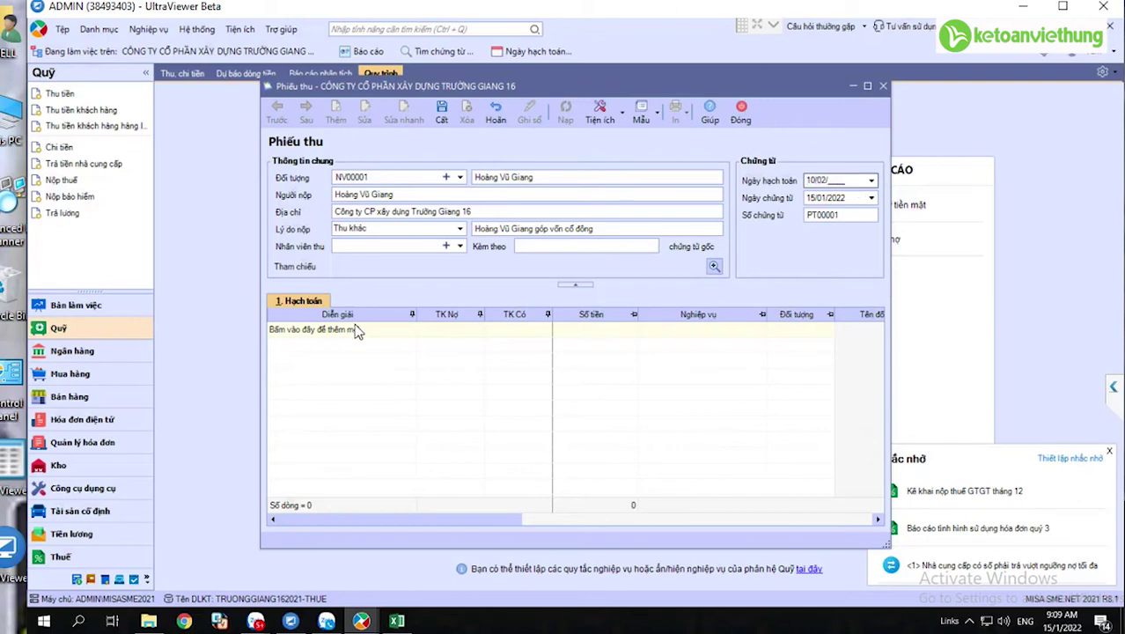
text(2021)
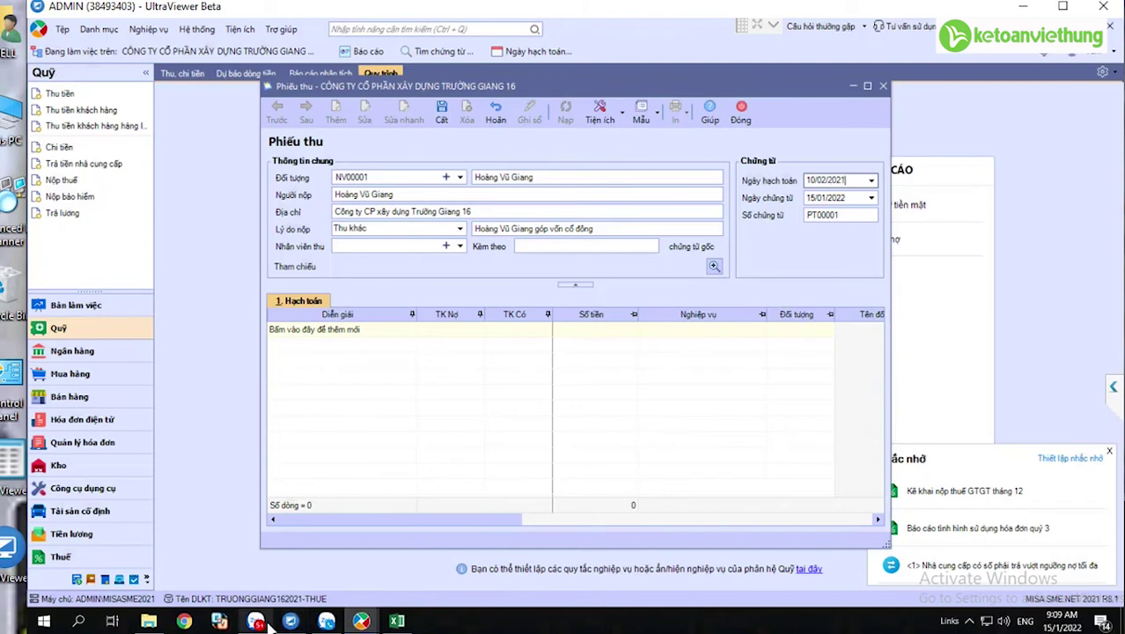
click(256, 621)
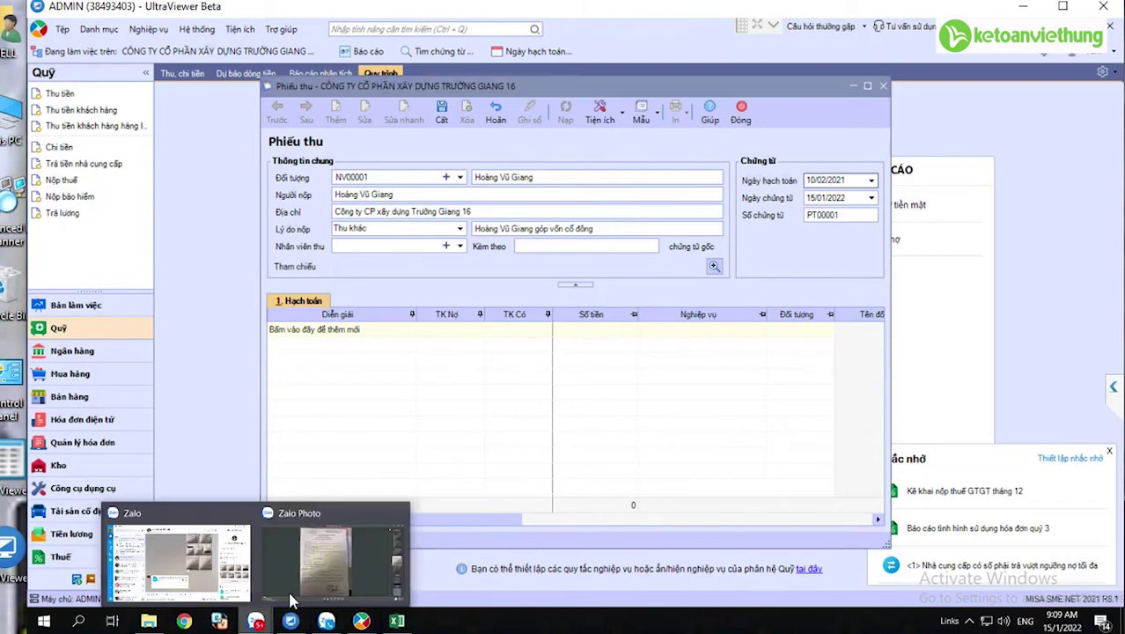
- Page through the registration document photos in Zalo to the shareholders list on page 5/6
click(326, 559)
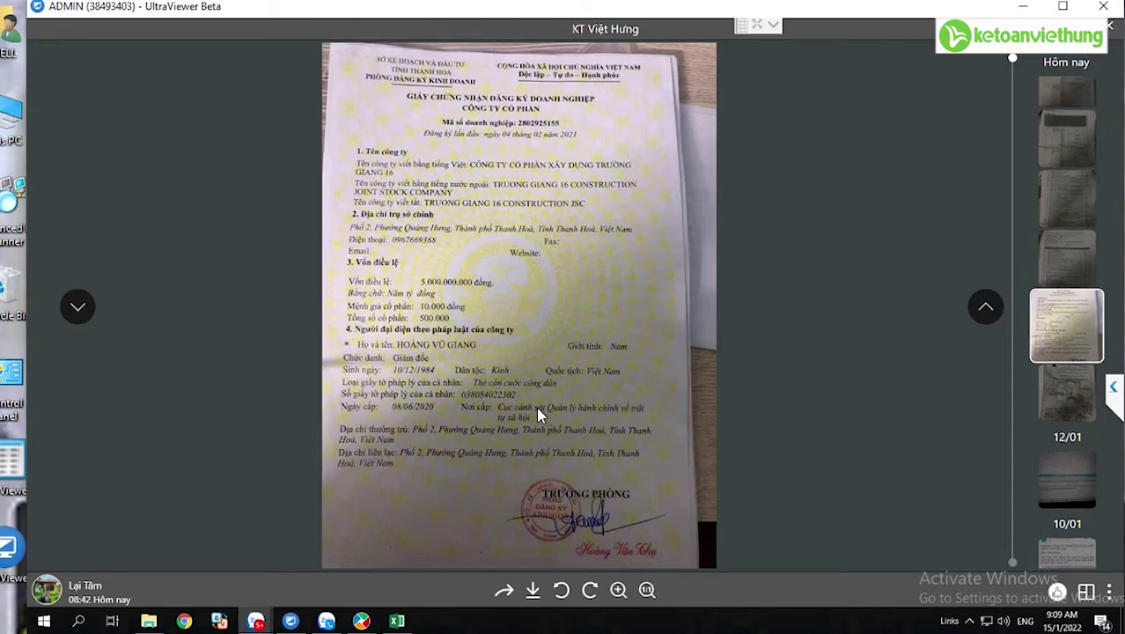
click(1066, 112)
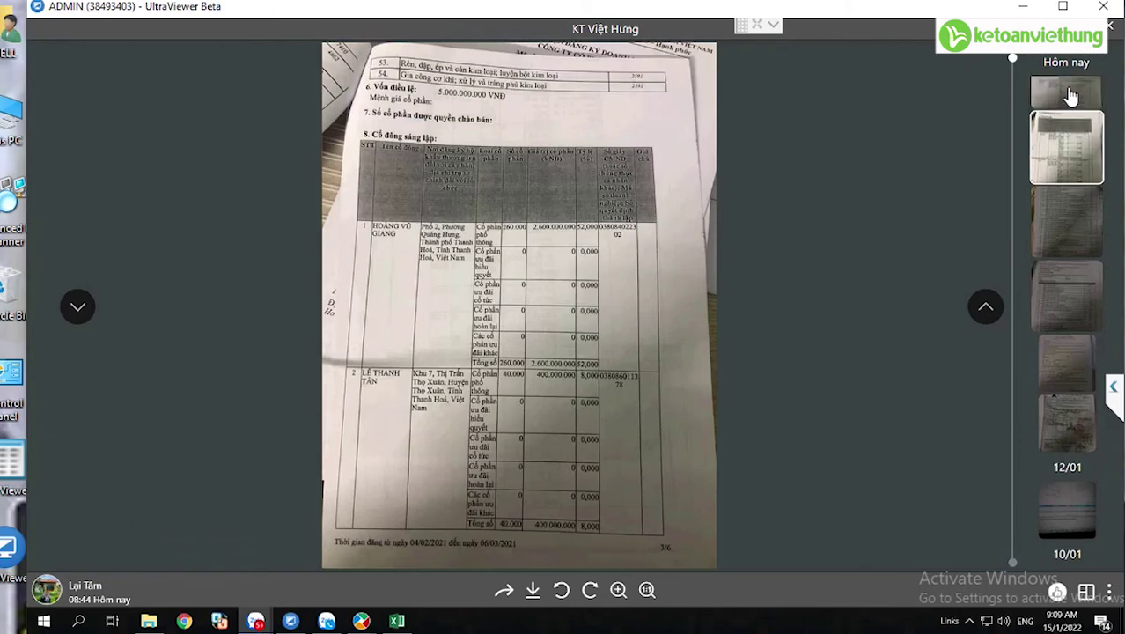
click(1072, 97)
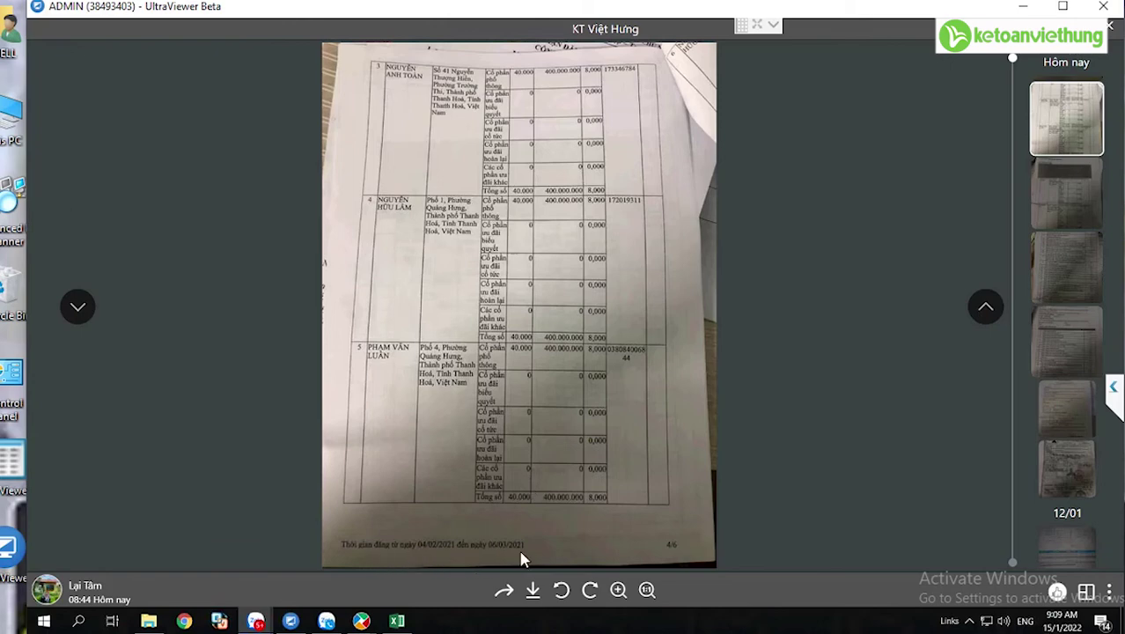
scroll(1048, 239, up, 1)
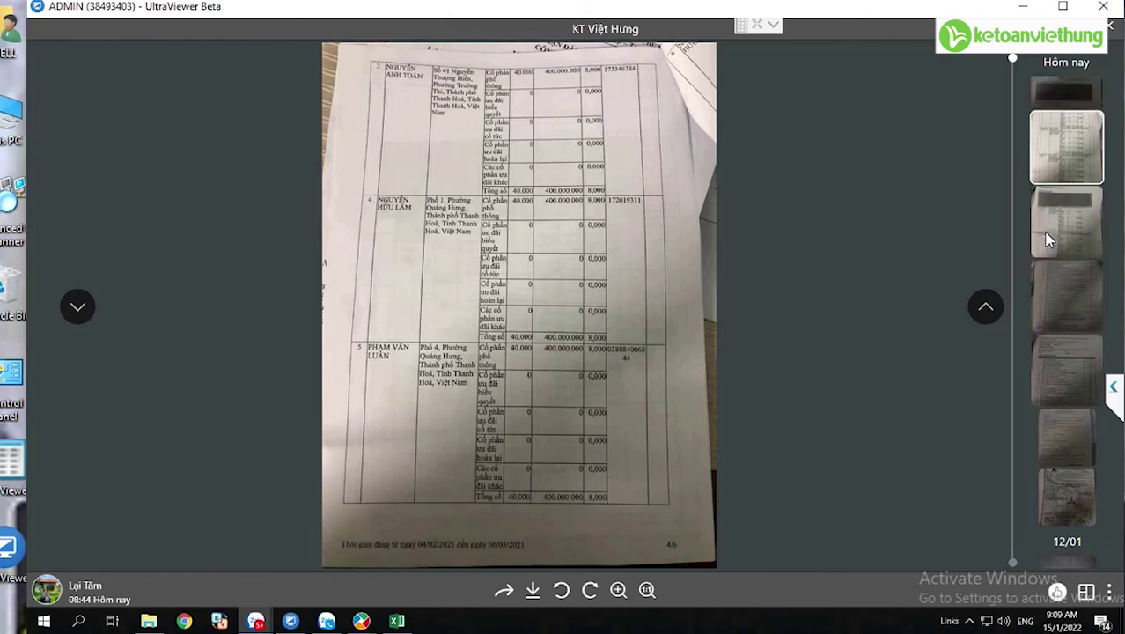
click(1061, 89)
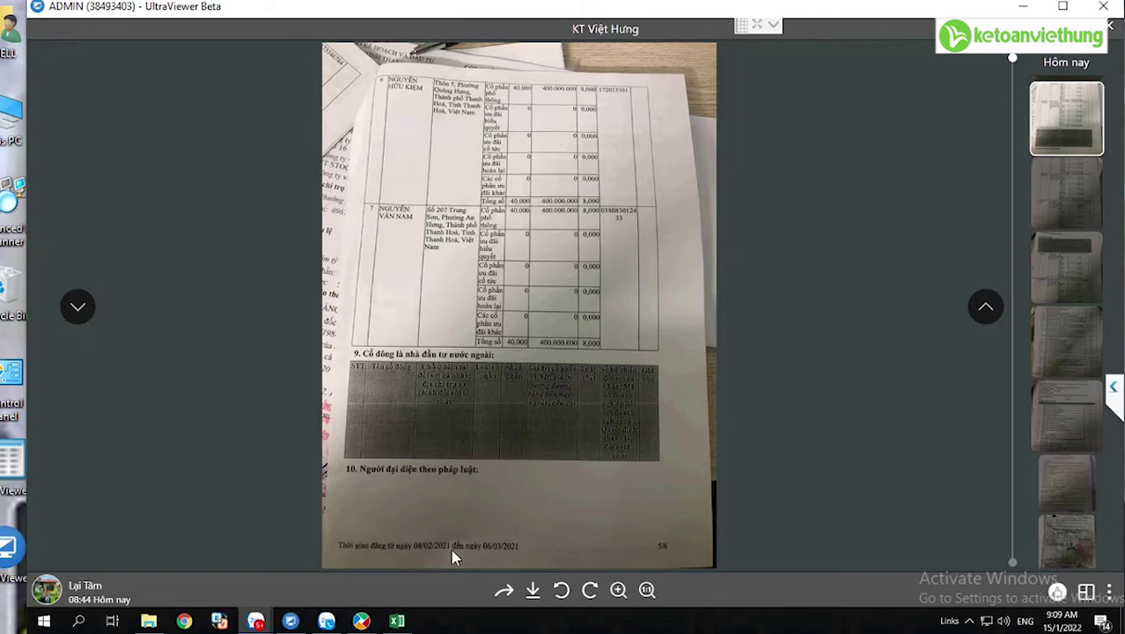
click(361, 622)
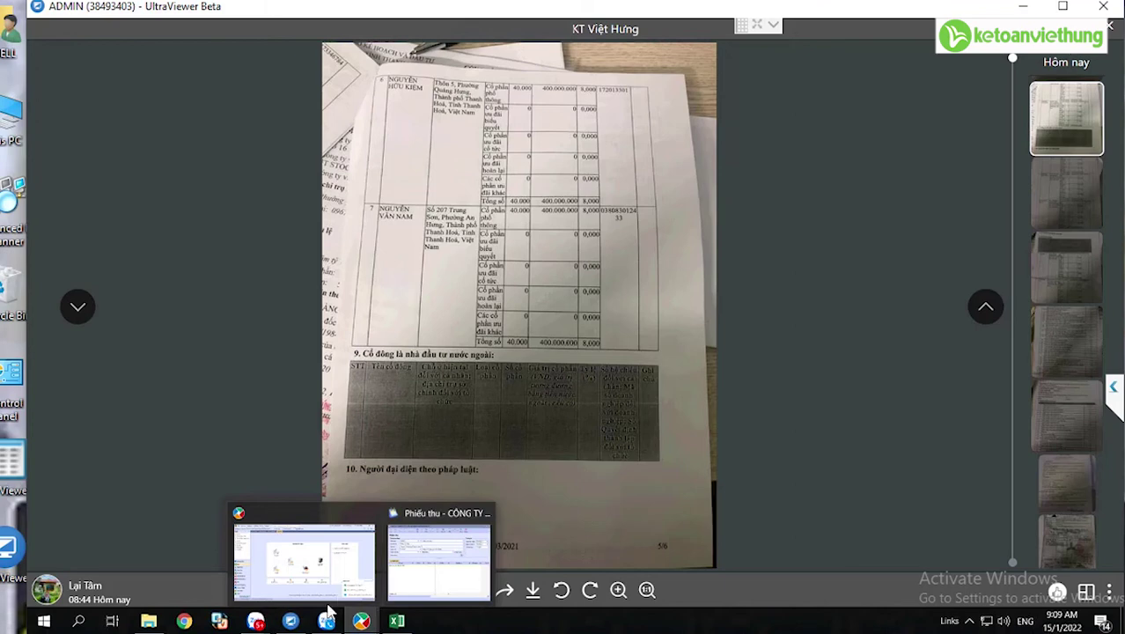
- Check voucher number PT00001 and add a new line in the Hạch toán grid
click(449, 570)
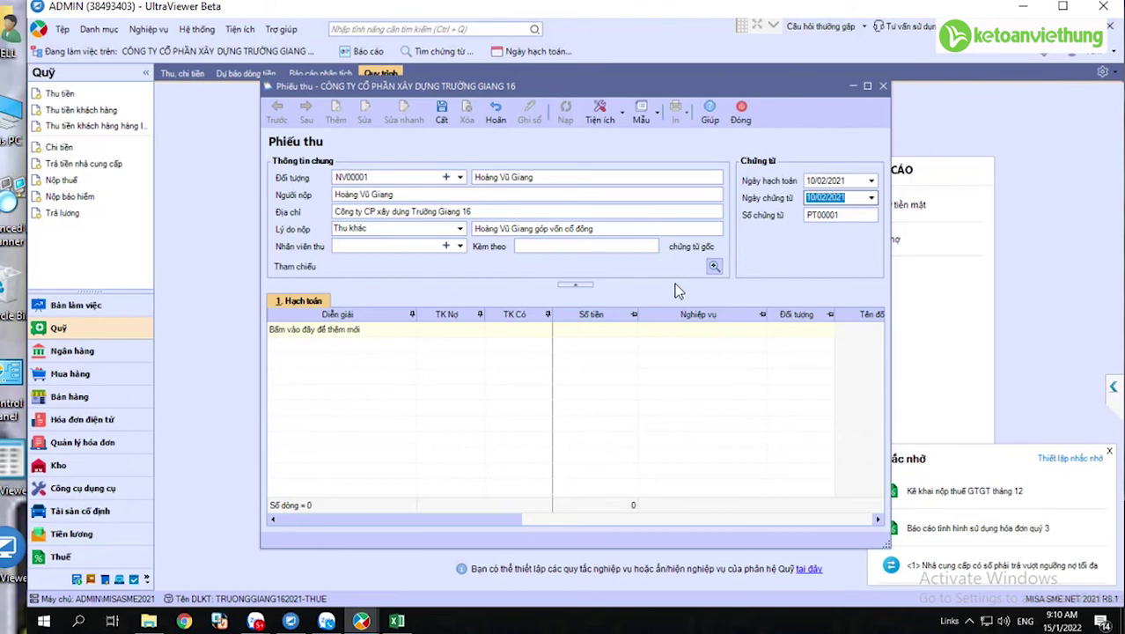
click(835, 215)
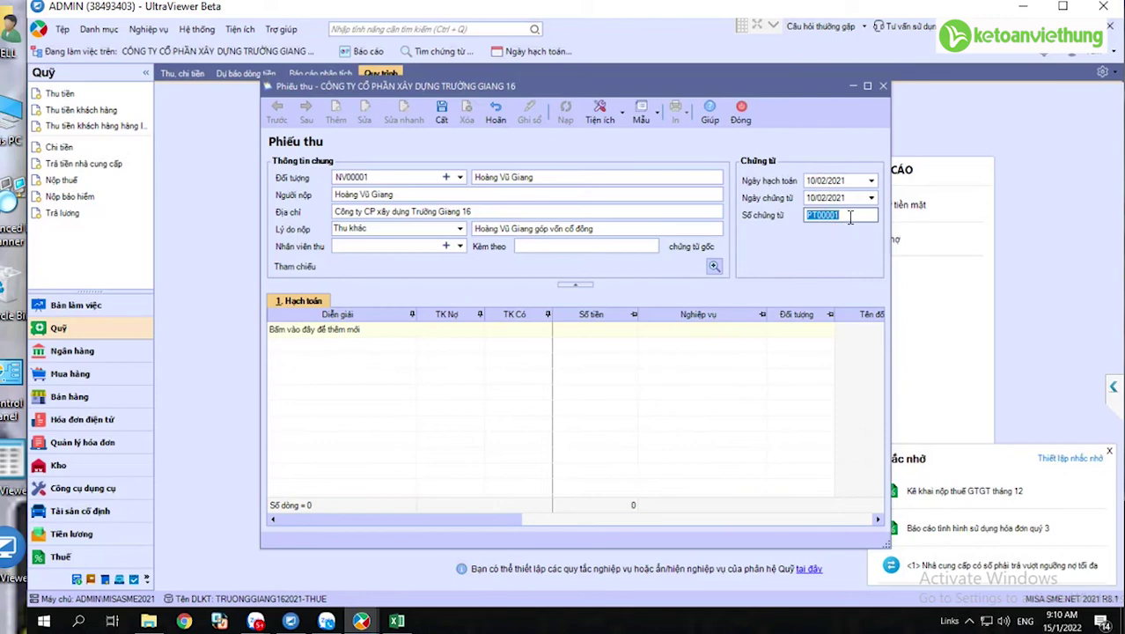
click(850, 217)
drag(842, 218, 791, 218)
click(324, 341)
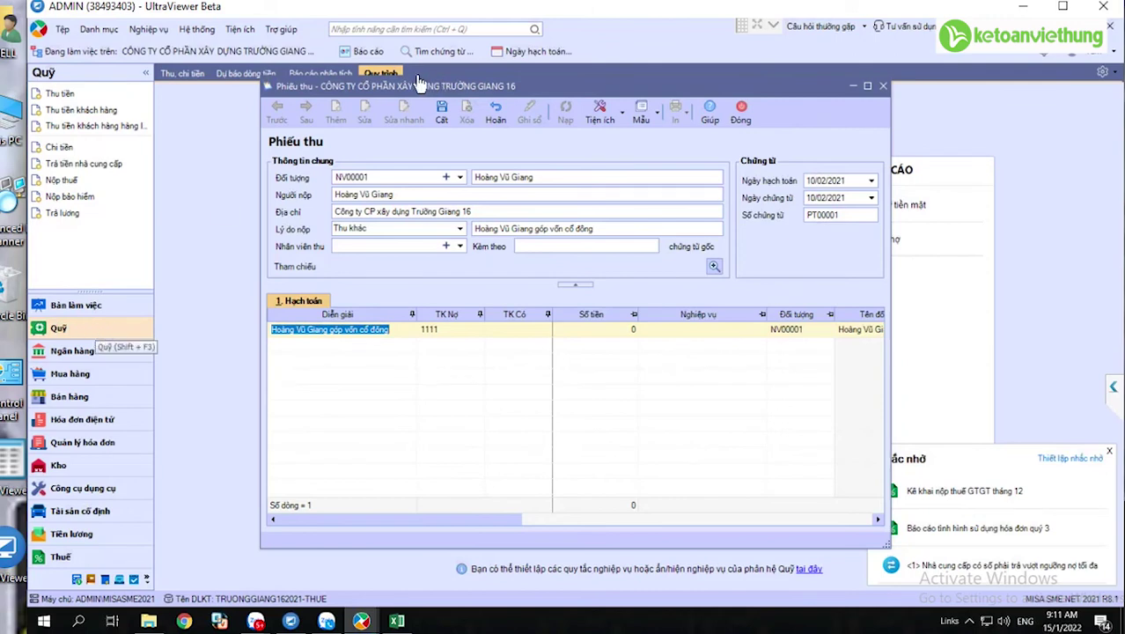
click(394, 620)
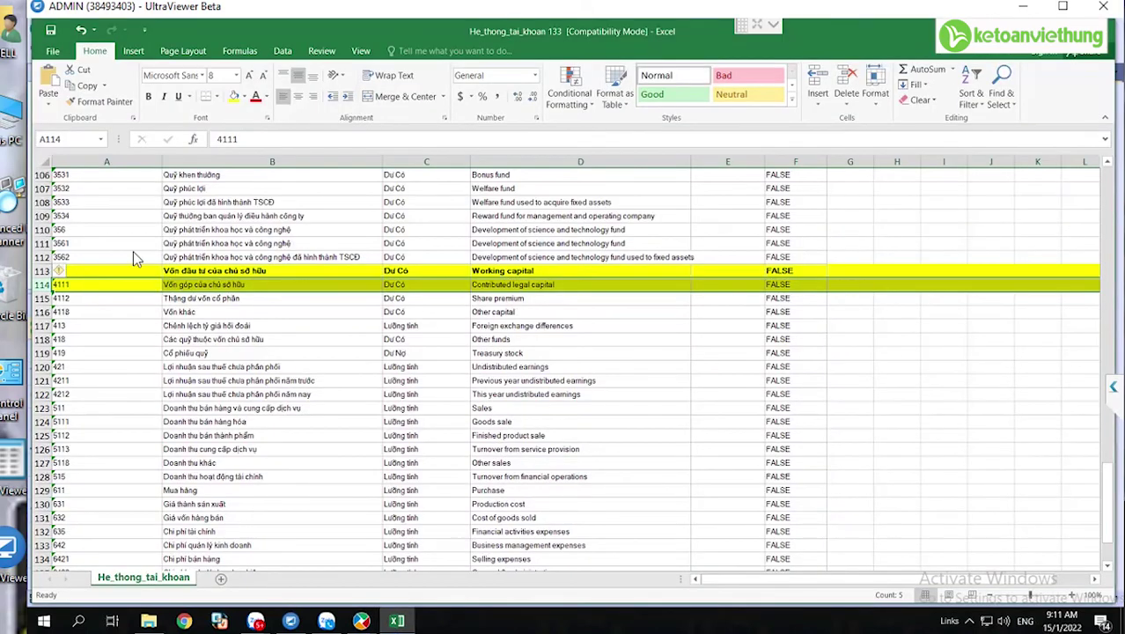
- Move back up the Excel chart of accounts to cash accounts 111 and 1111
key(Up)
key(Up)
key(Up)
key(Up)
key(Up)
key(Up)
key(Up)
key(Up)
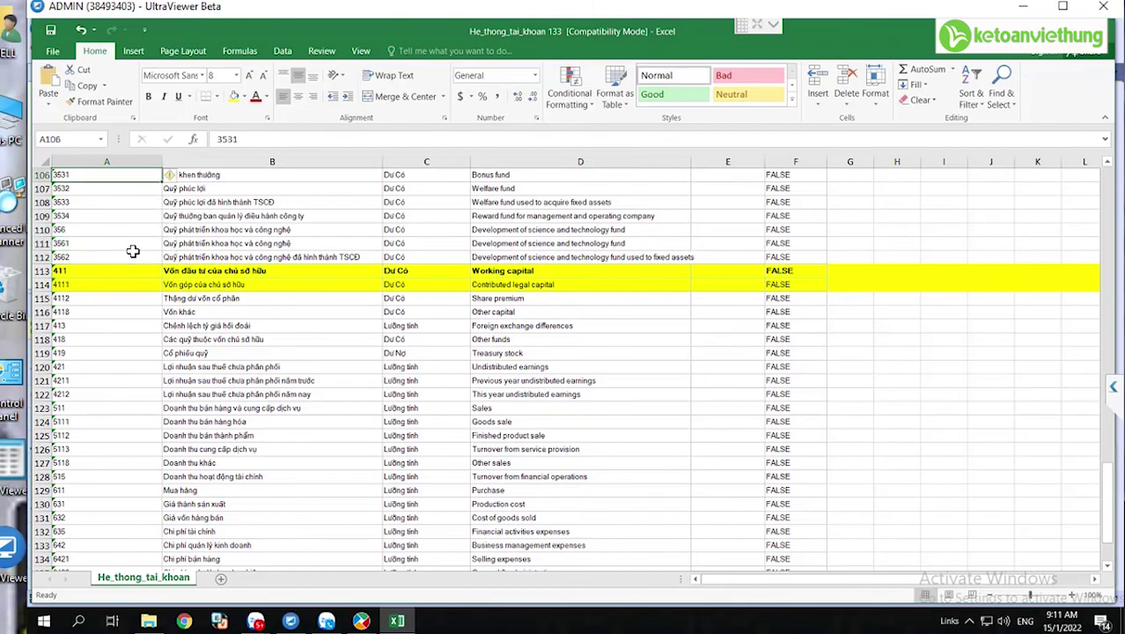
key(Up)
key(Up)
key(Up)
key(Up)
key(Up)
key(Up)
key(Up)
key(Up)
key(Up)
key(Up)
key(Up)
key(Up)
key(Up)
key(Up)
key(Up)
key(Up)
key(Up)
key(Up)
key(Up)
key(Up)
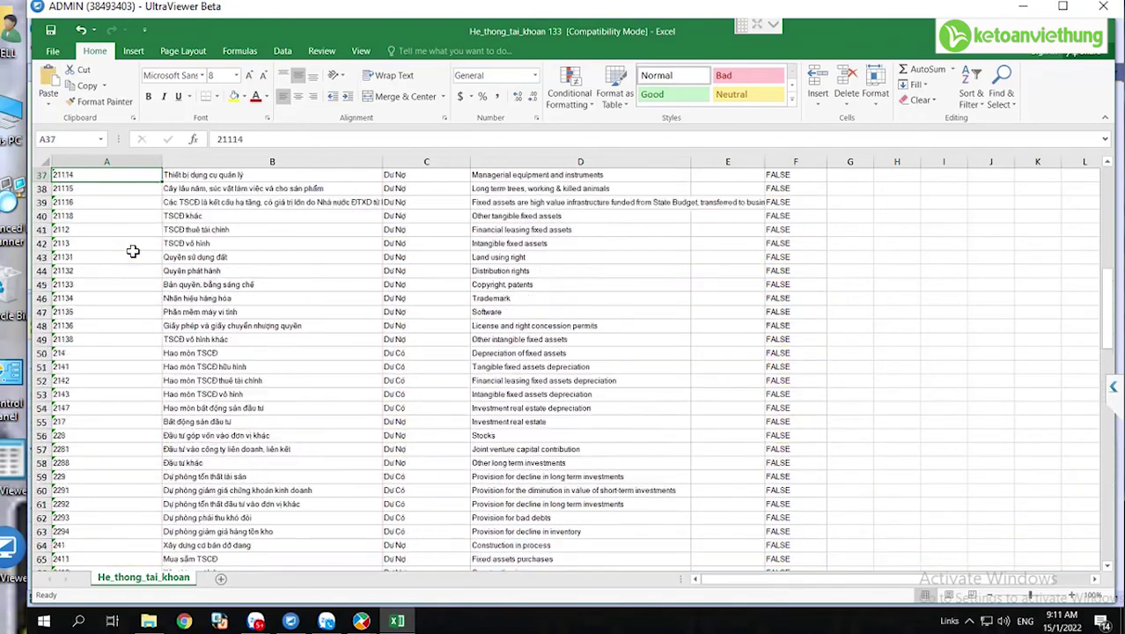
key(Up)
key(Up)
key(Up)
key(Up)
key(Up)
key(Up)
key(Up)
key(Up)
key(Up)
key(Up)
key(Up)
key(Up)
key(Up)
key(Up)
key(Up)
key(Up)
key(Up)
key(Up)
key(Up)
key(Up)
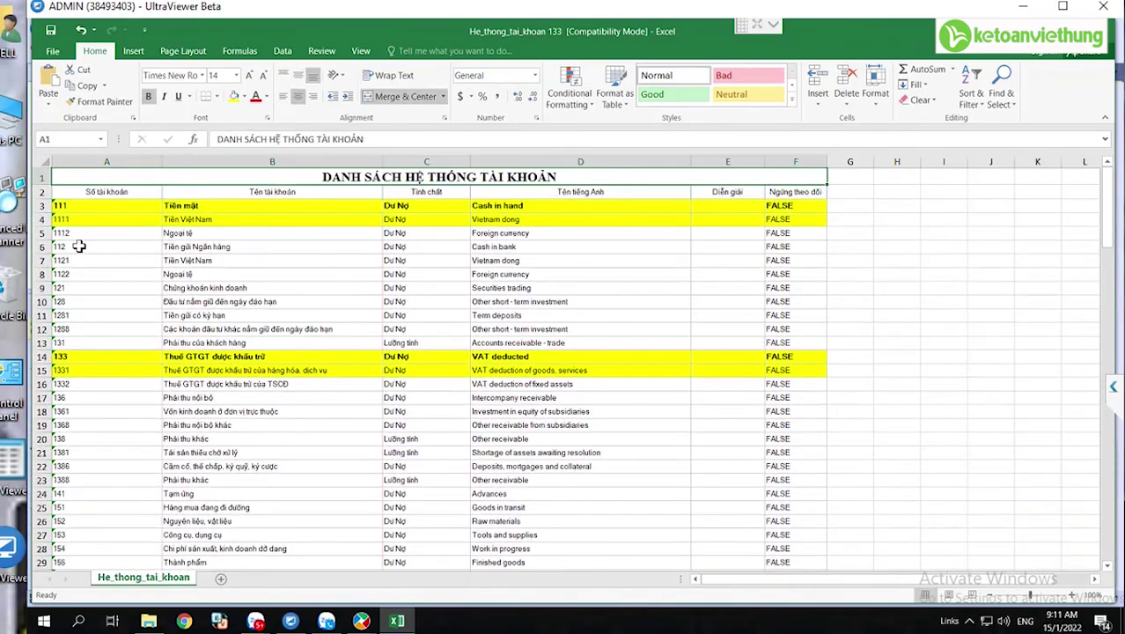
- Fill the receipt line with debit 1111, credit 4111 and amount 2.600.000.000
mouse_move(361, 619)
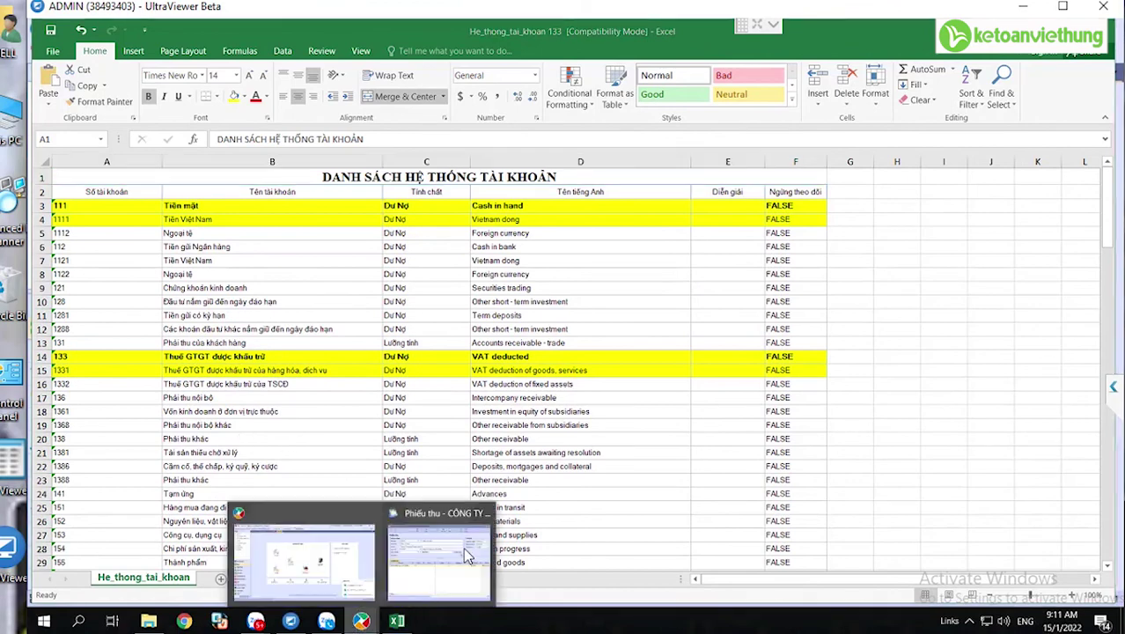
click(465, 553)
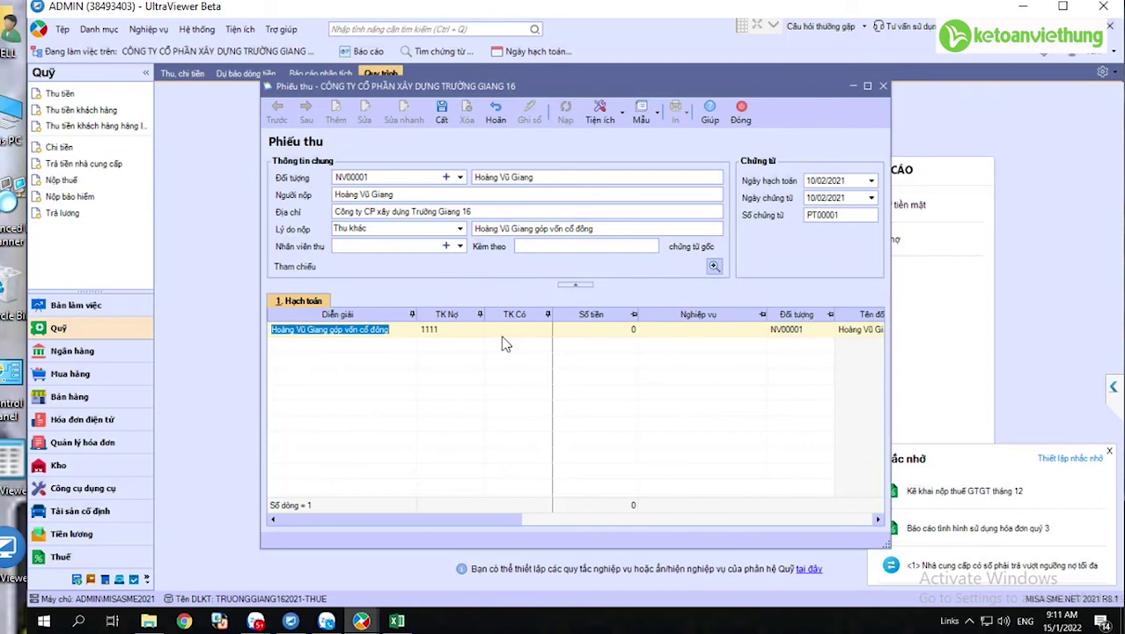
click(432, 329)
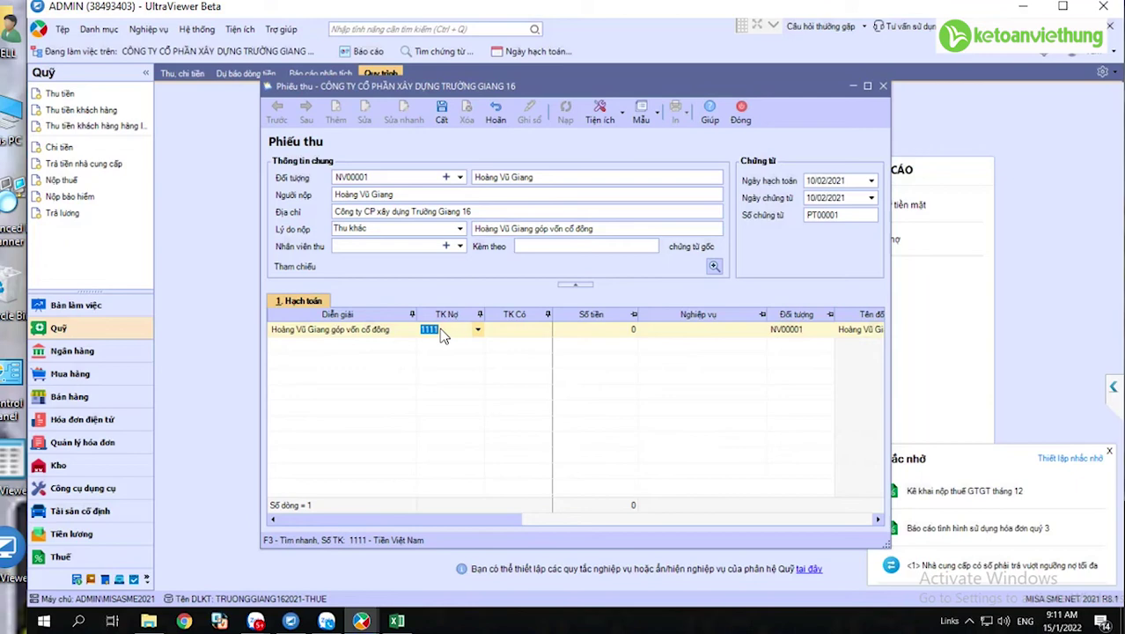
key(Tab)
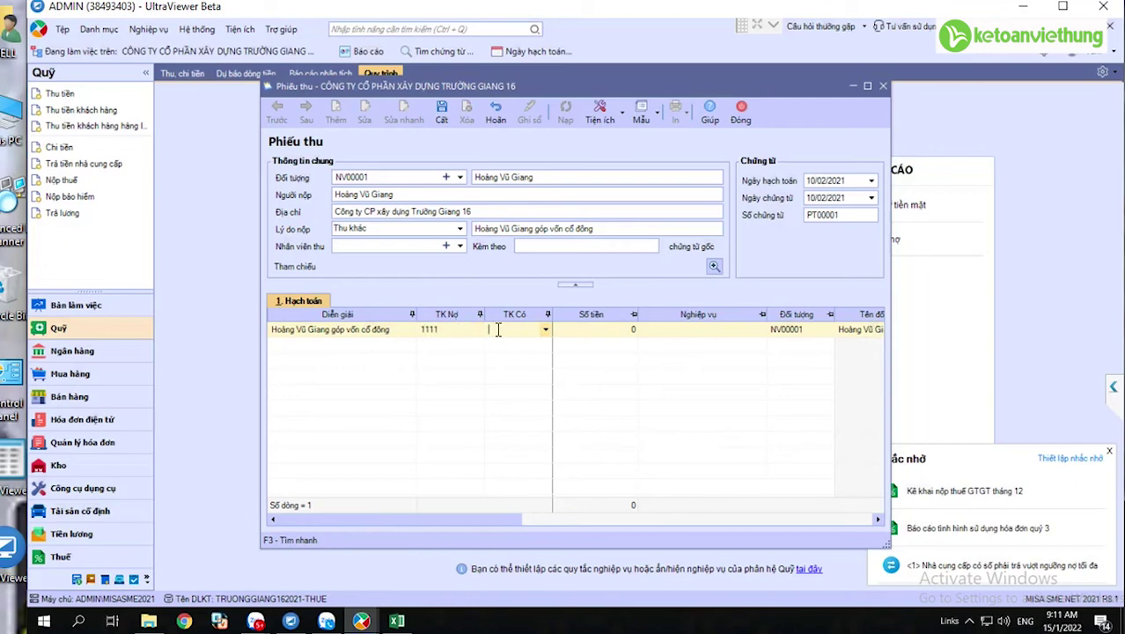
text(4111)
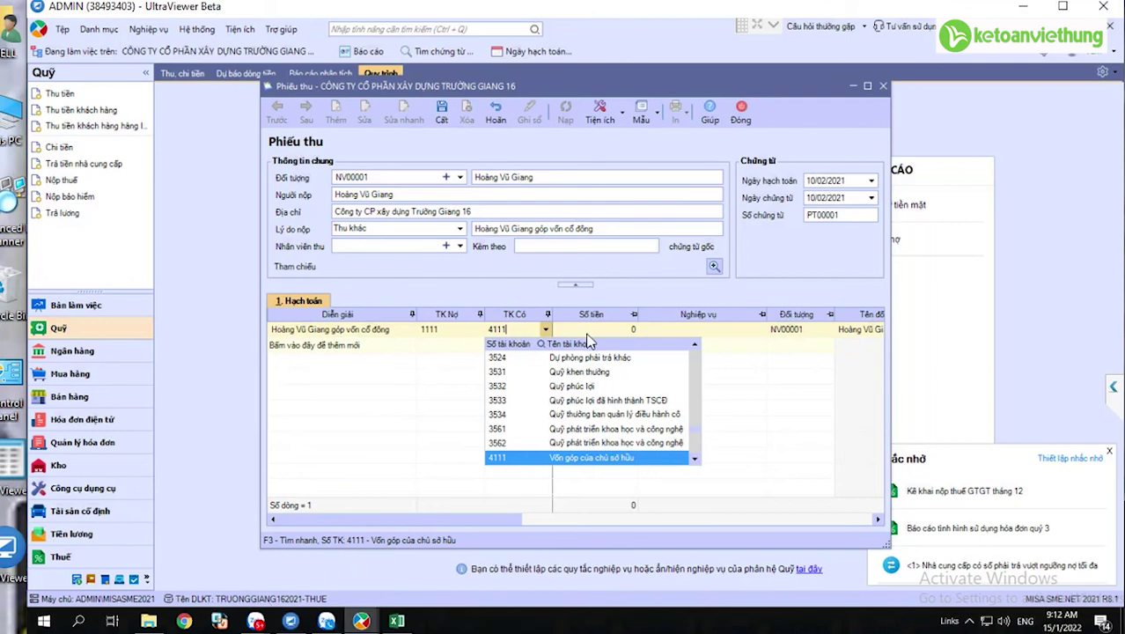
key(Tab)
text(2)
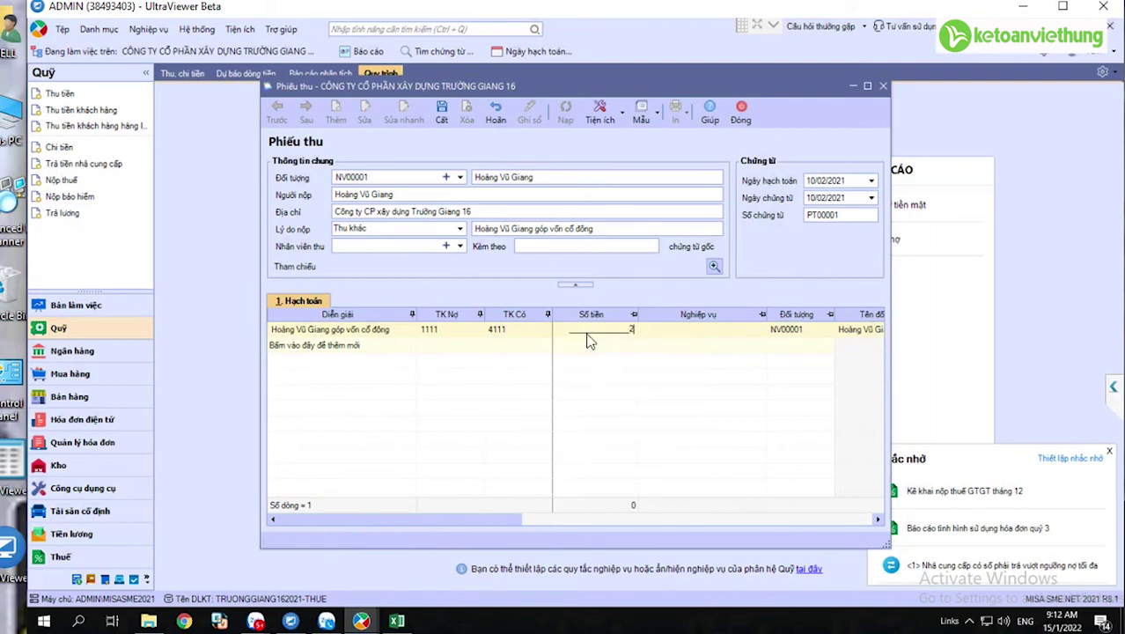
text(.600.000.000)
key(Tab)
- Save receipt PT00001, accepting the accounting-year warning, and close the form
click(443, 116)
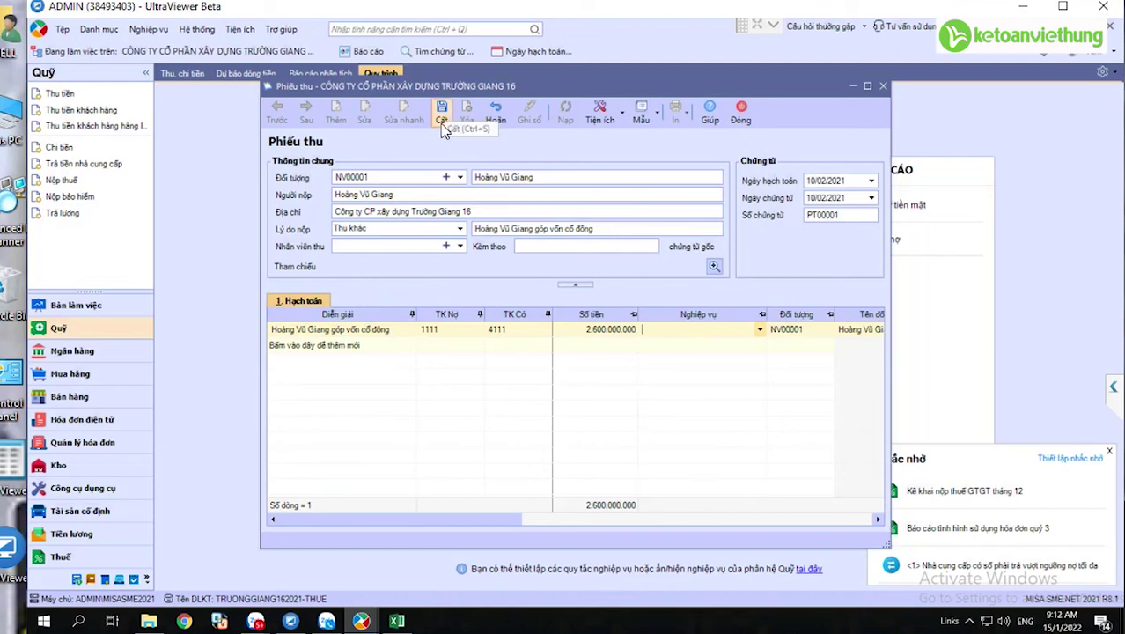
click(444, 127)
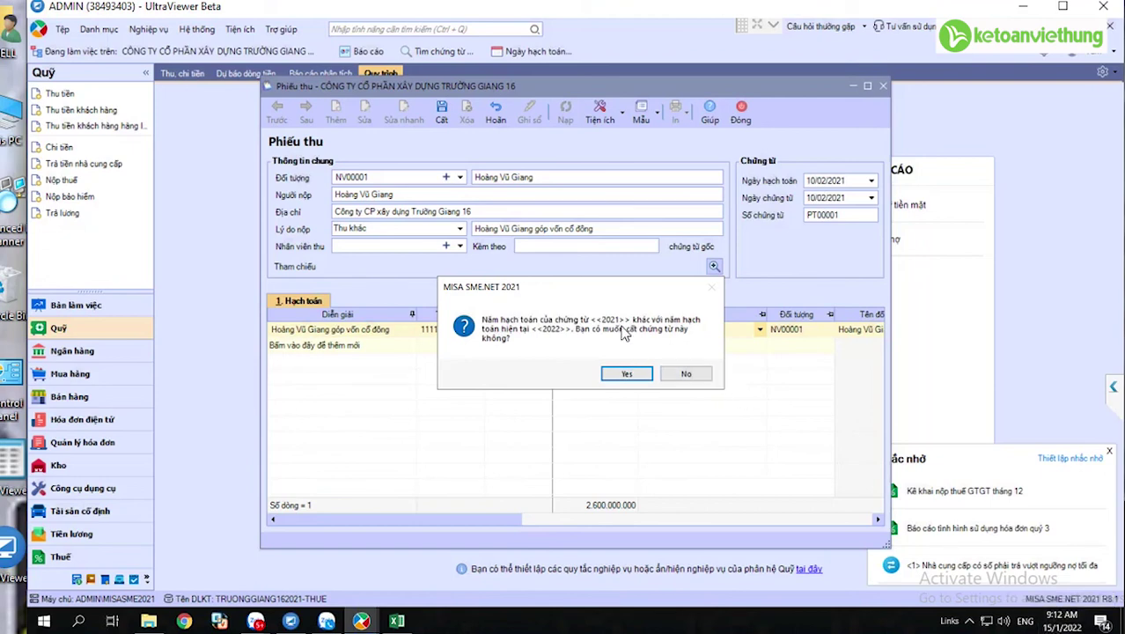
key(Return)
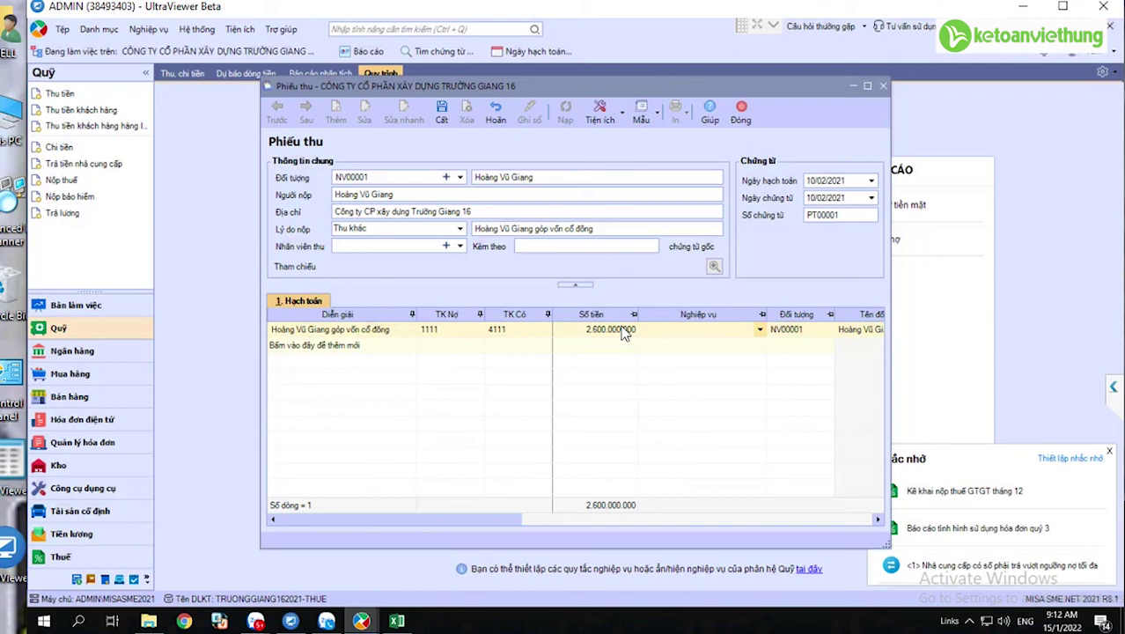
key(ctrl+s)
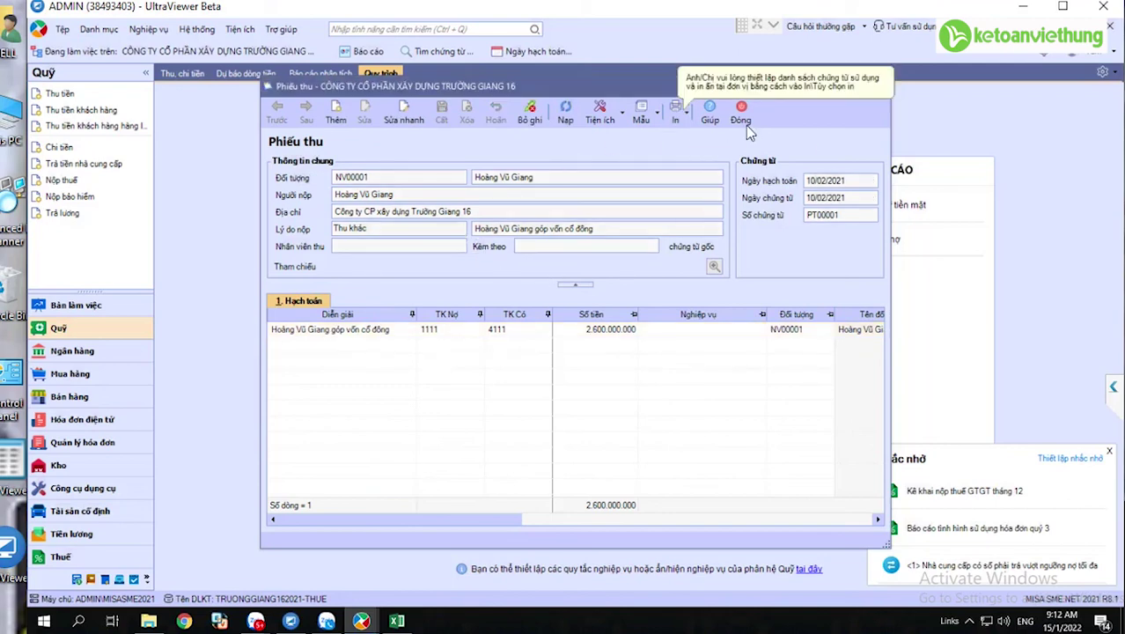
click(745, 123)
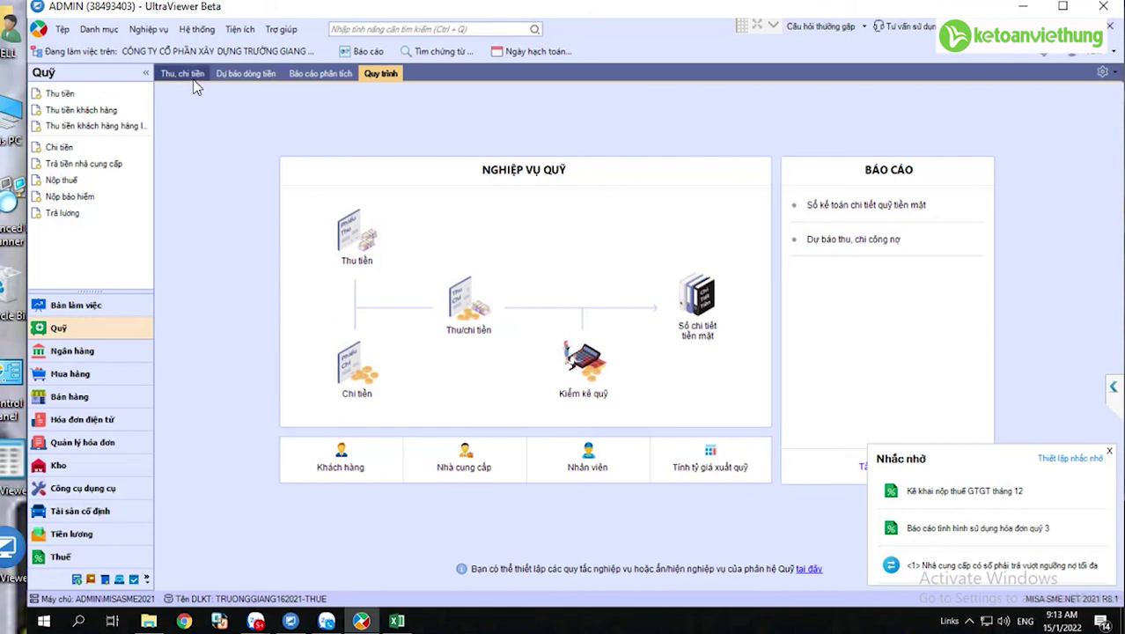
- Show the Thu, chi tiền list for 01/01/2021–15/01/2022, displaying receipt PT00001
click(63, 94)
click(191, 78)
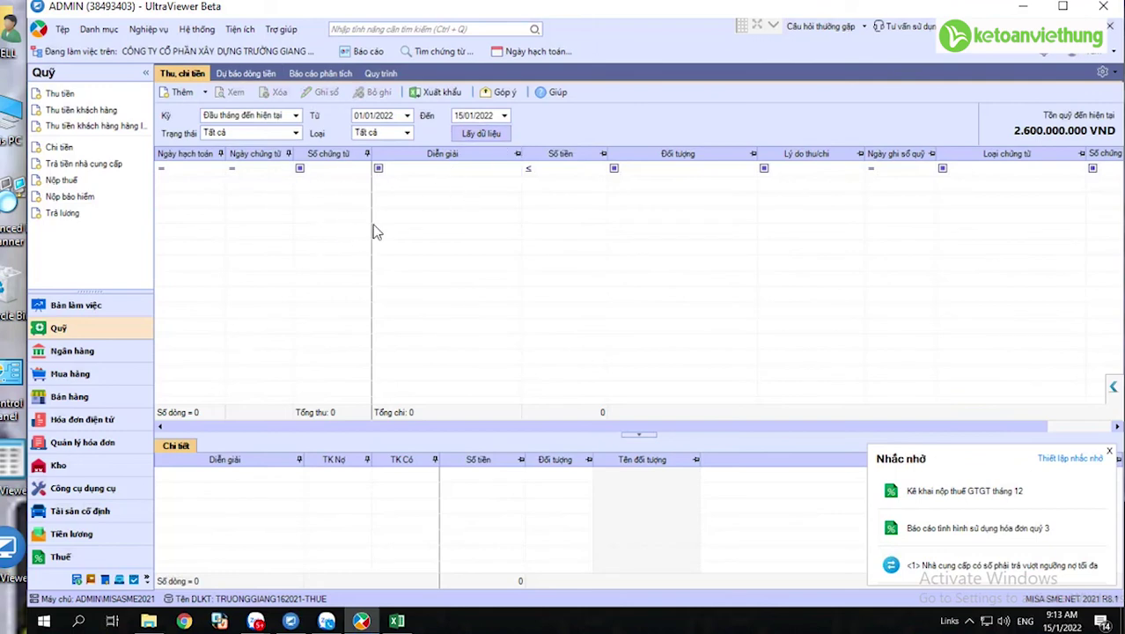
click(388, 116)
click(398, 115)
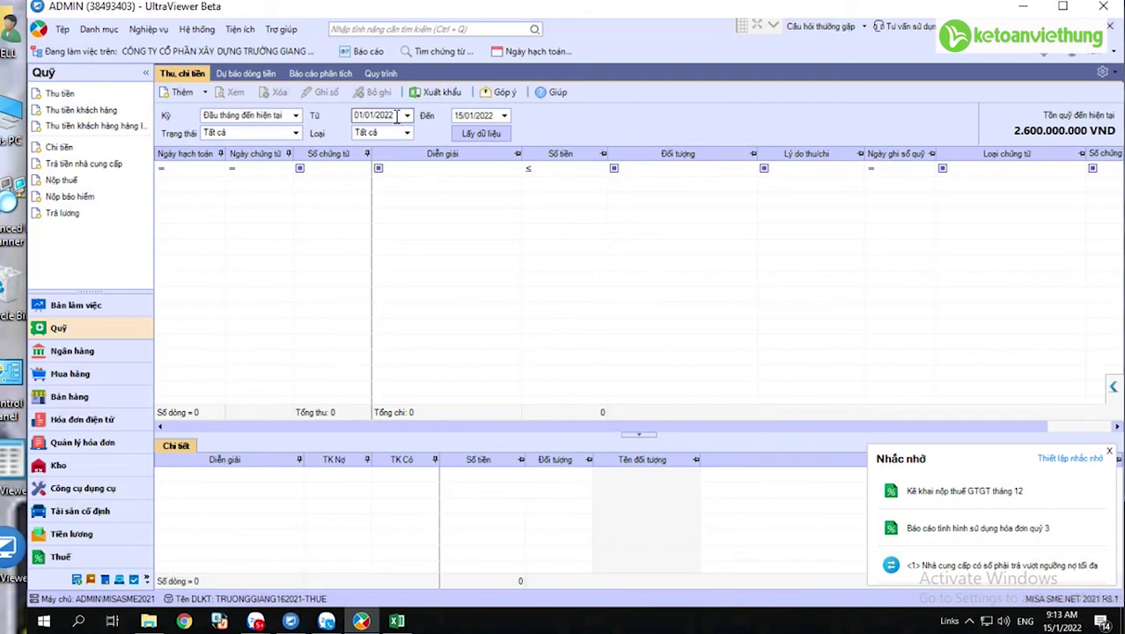
key(BackSpace)
text(1)
click(481, 132)
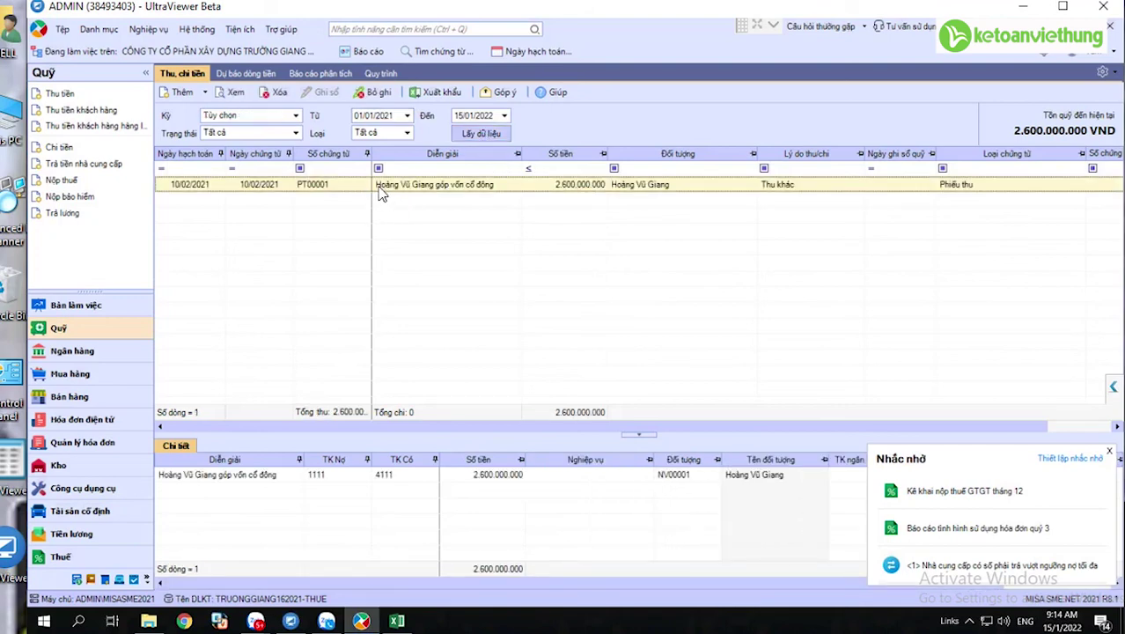
double_click(379, 186)
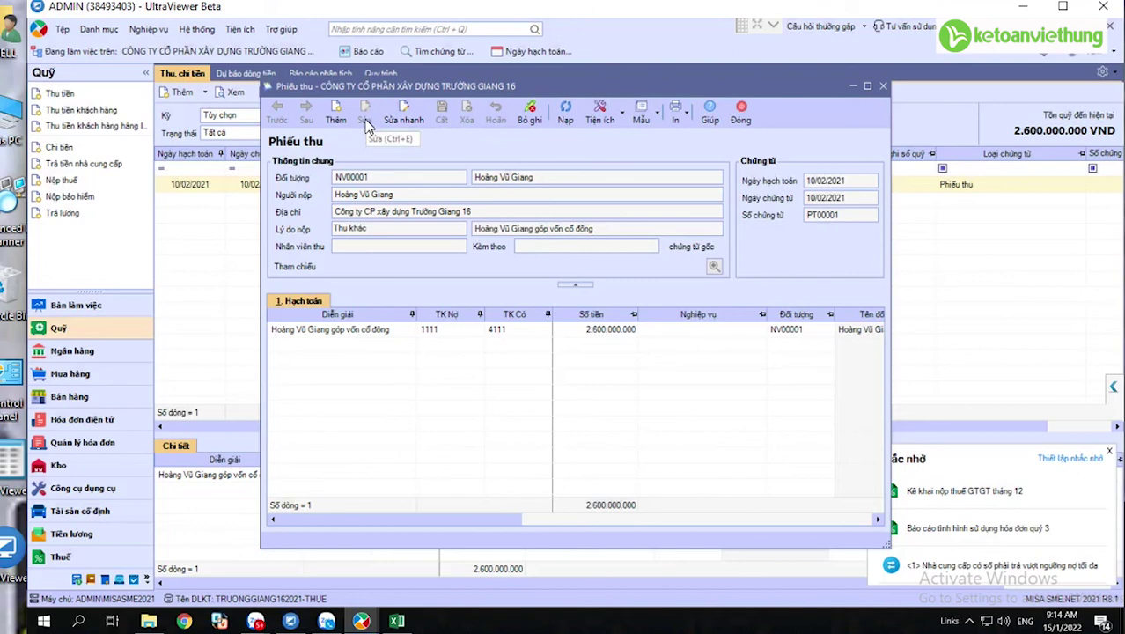
click(529, 117)
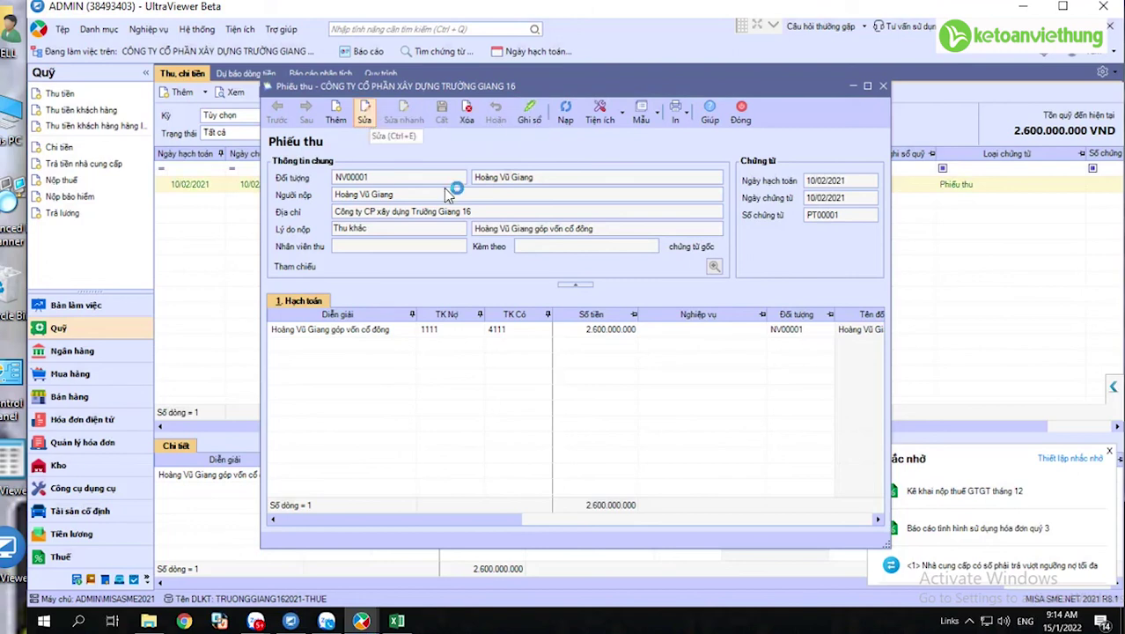
click(366, 119)
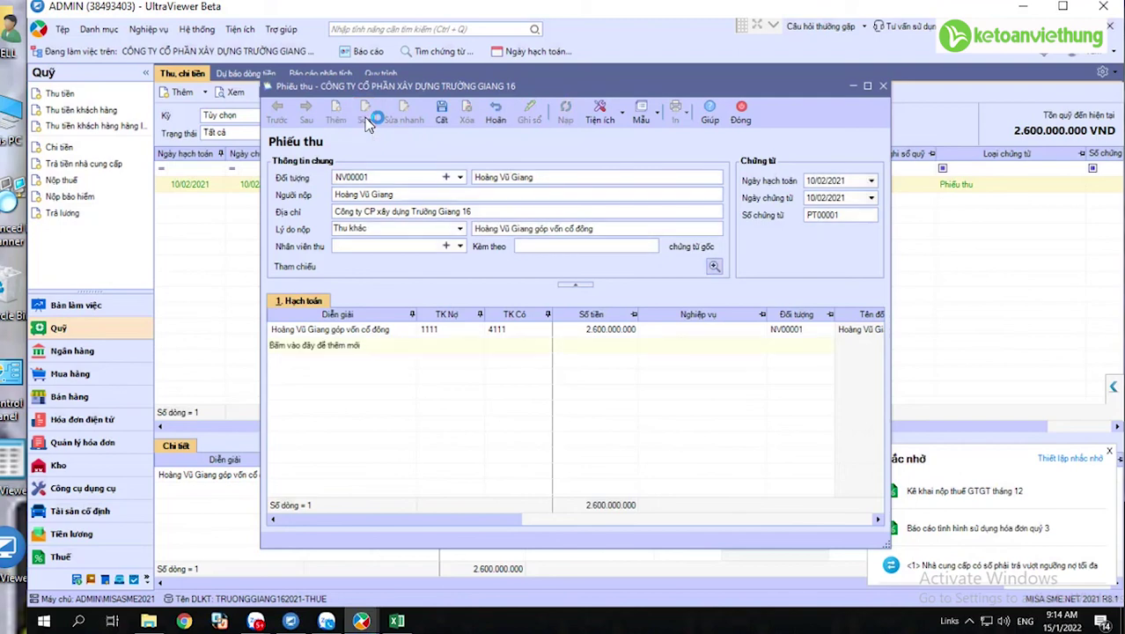
click(443, 116)
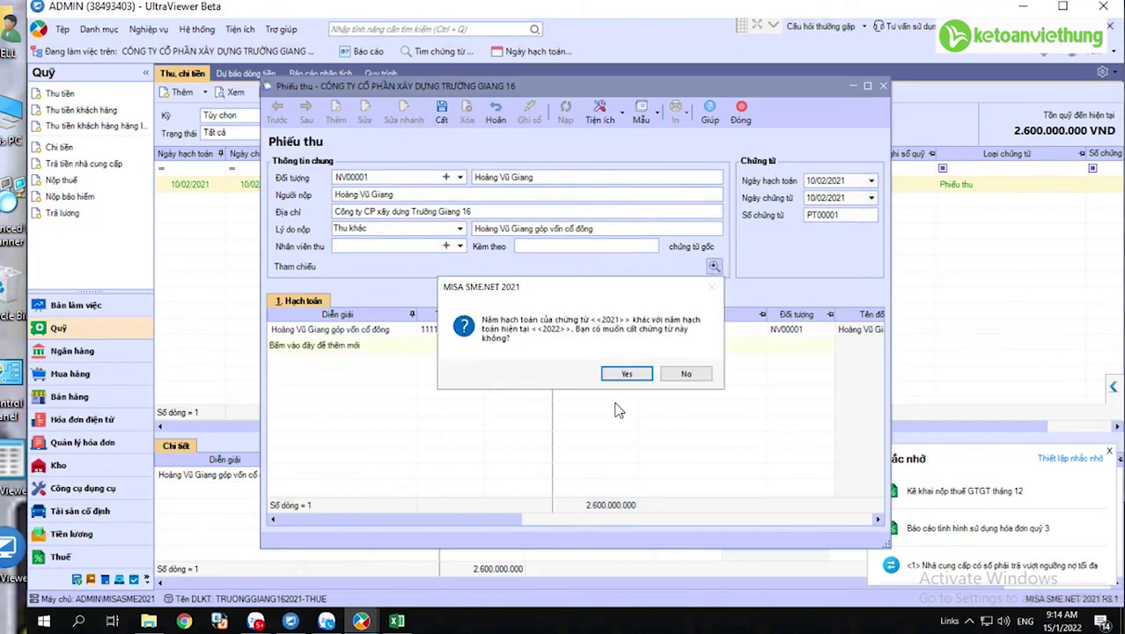
click(627, 375)
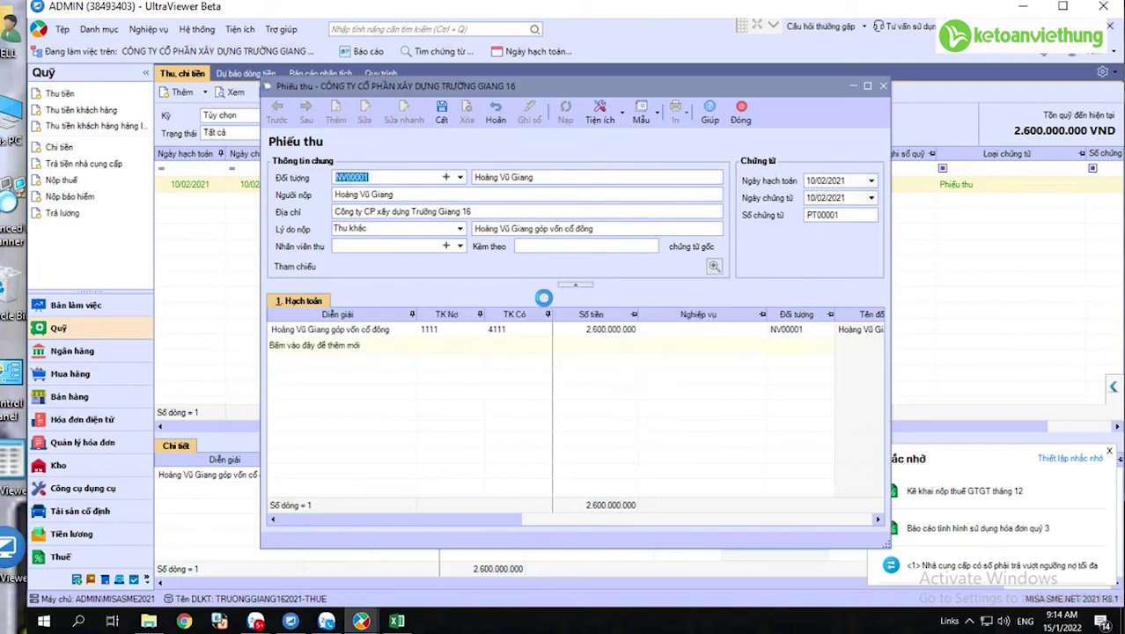
click(745, 117)
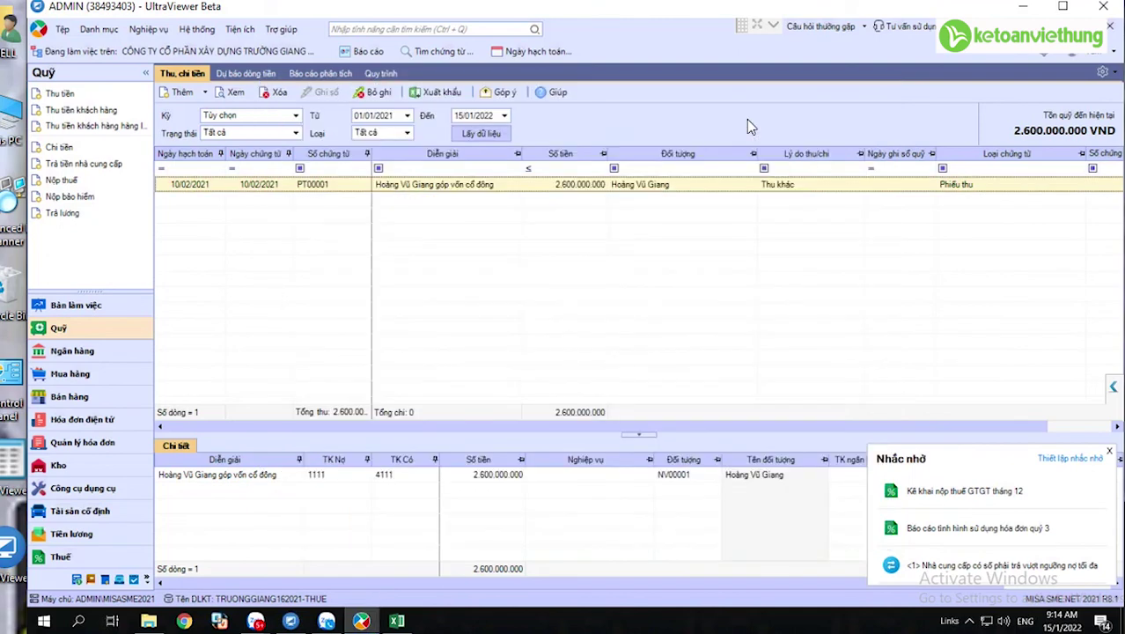